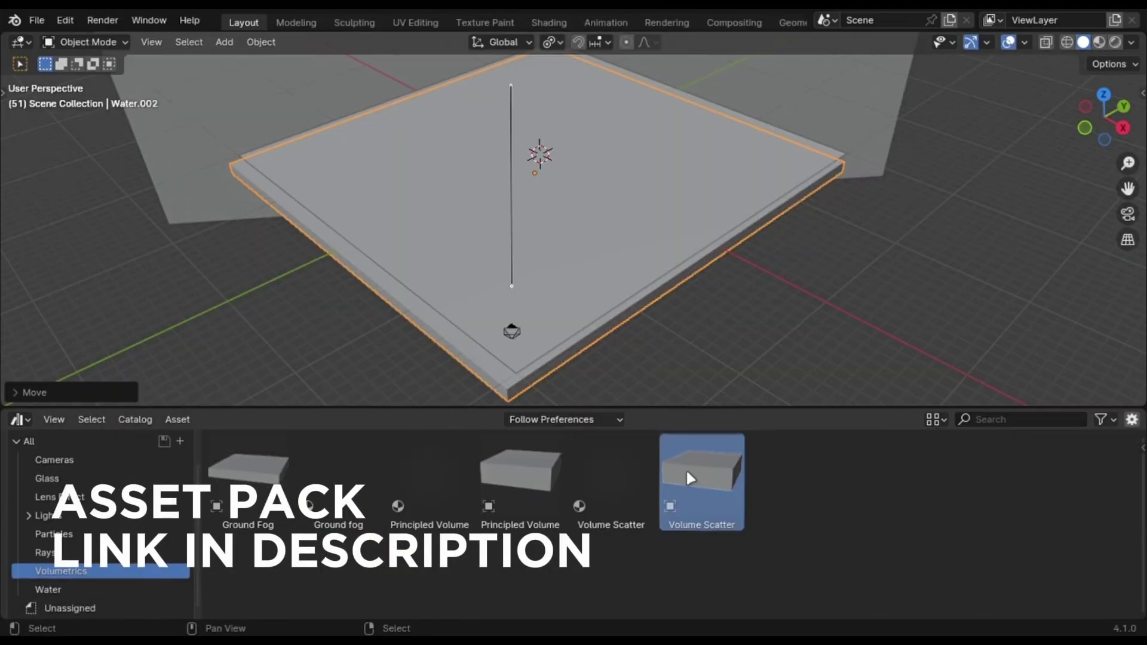
Place the Volume Scatter object asset into the scene on top of the water slab.
{"action": "left_click_drag", "start_coordinate": [687, 476], "coordinate": [550, 197]}
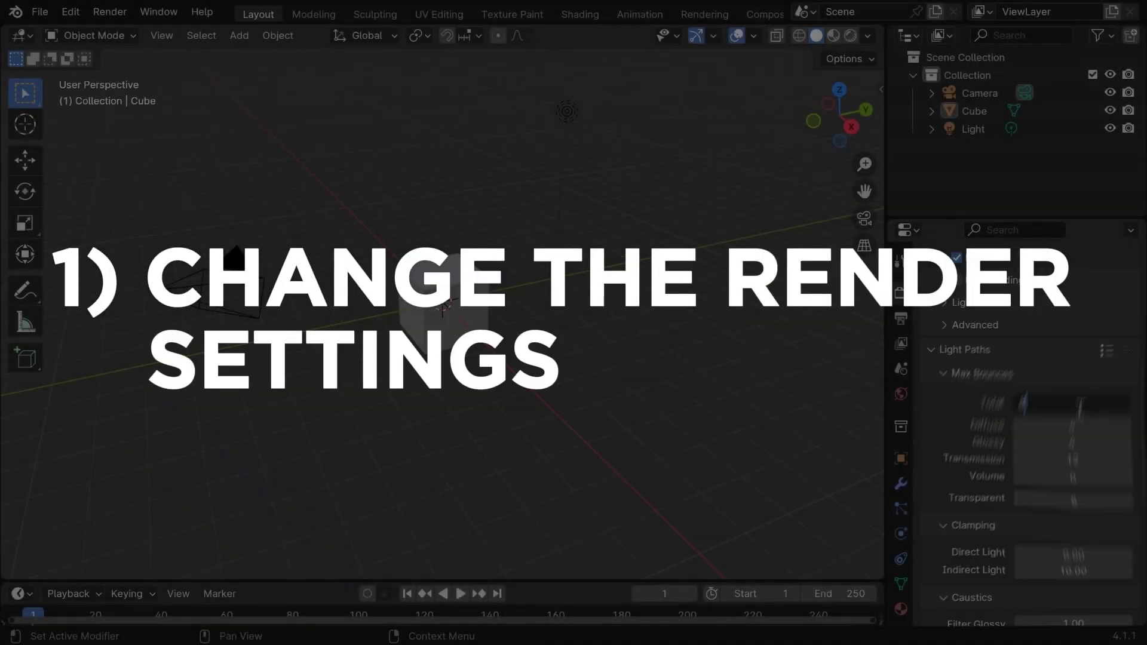
Set the Cycles render device to GPU Compute in the render settings.
{"action": "scroll", "coordinate": [1050, 461], "scroll_direction": "down", "scroll_amount": 10}
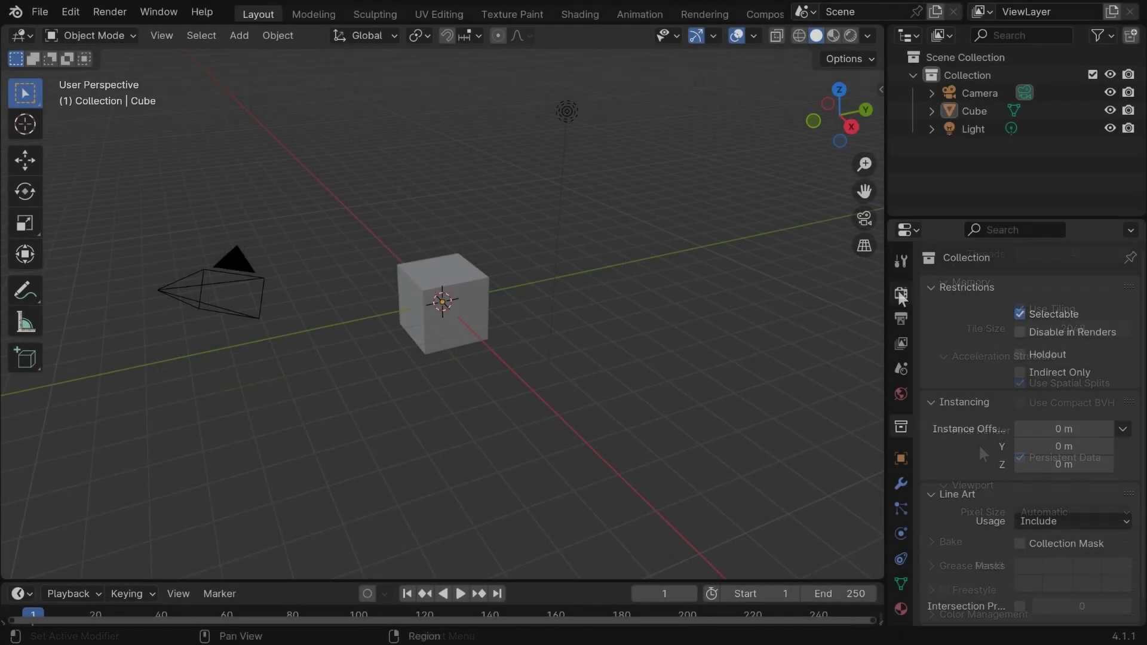
{"action": "left_click", "coordinate": [900, 293]}
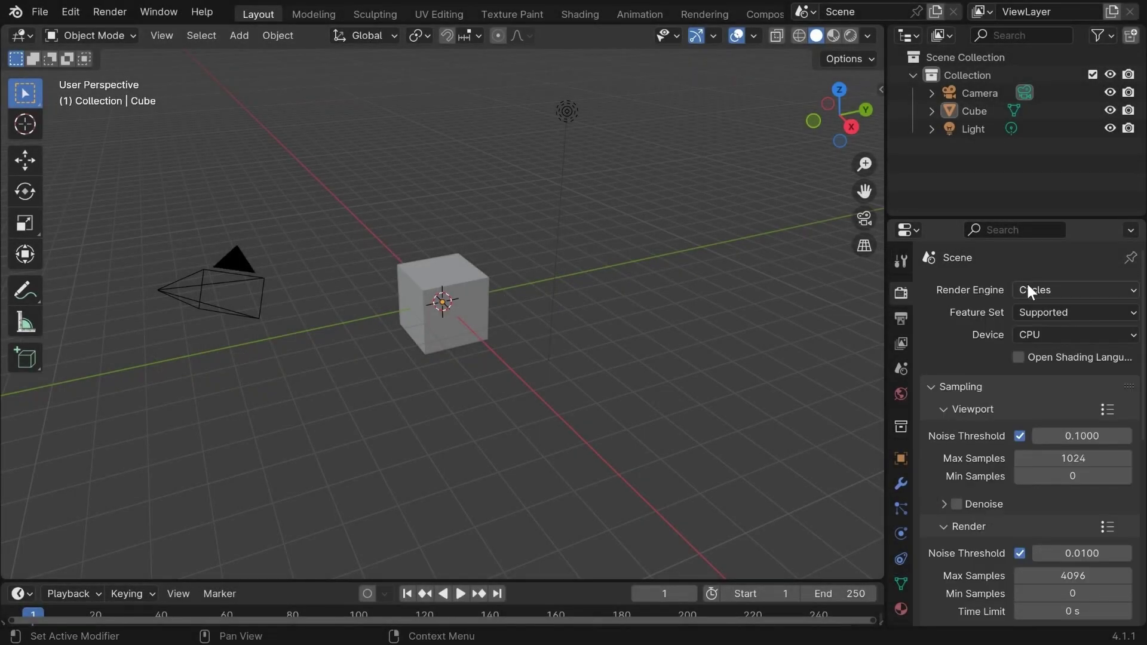
{"action": "left_click", "coordinate": [1040, 334]}
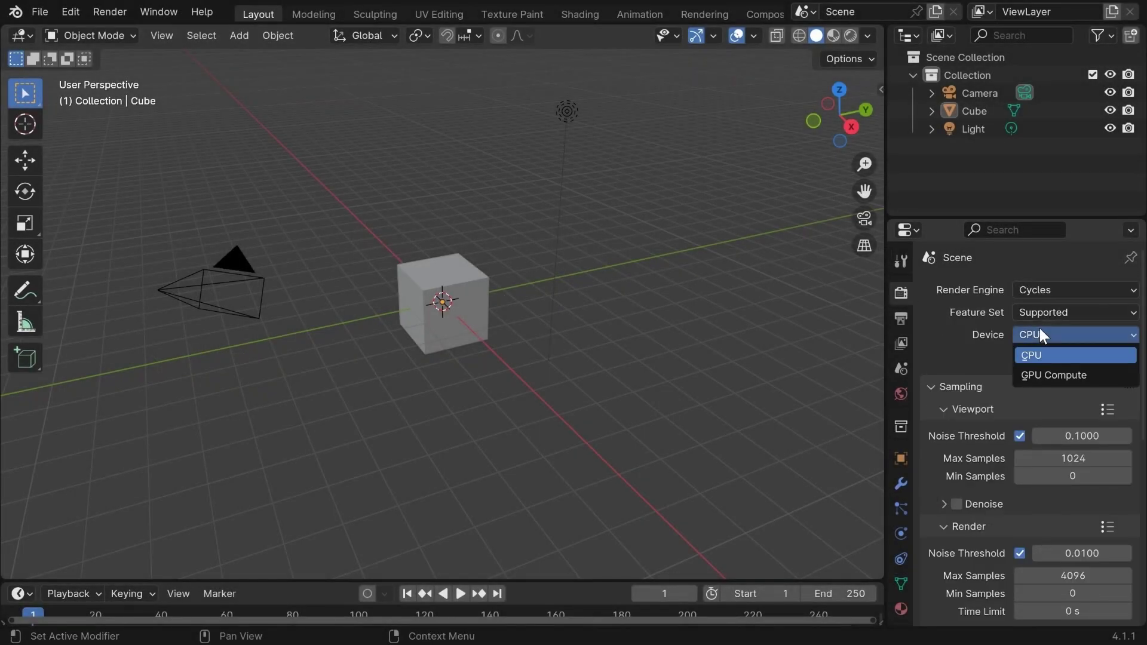
{"action": "left_click", "coordinate": [1040, 374]}
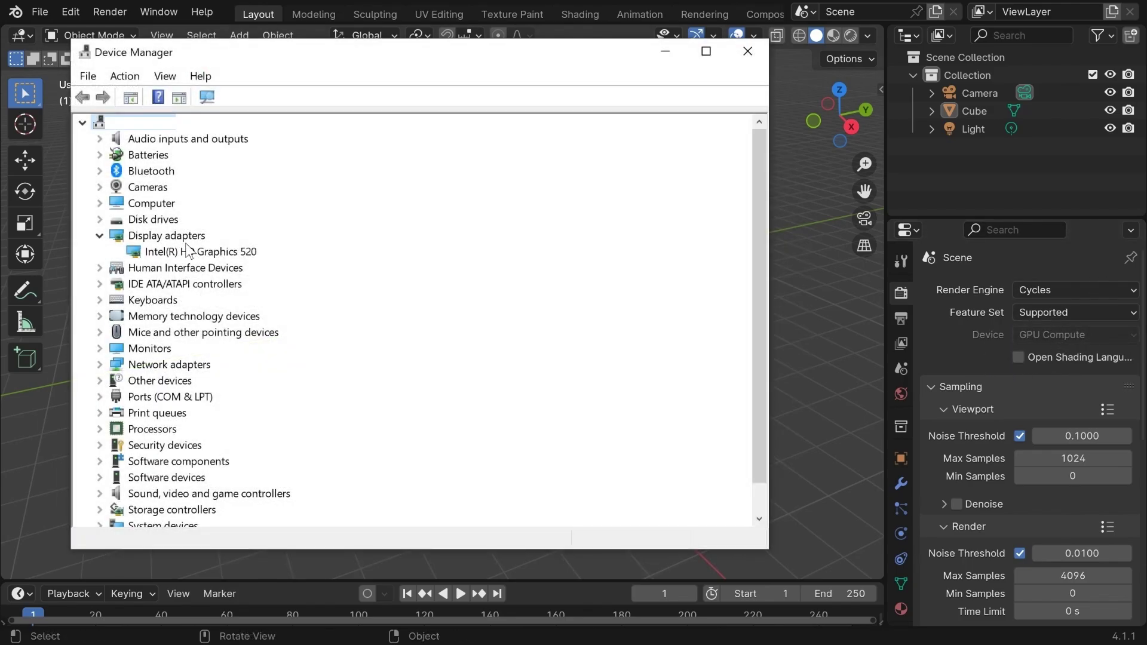
In Device Manager, open the properties of the Intel(R) HD Graphics 520 display adapter and view its driver details.
{"action": "double_click", "coordinate": [187, 251]}
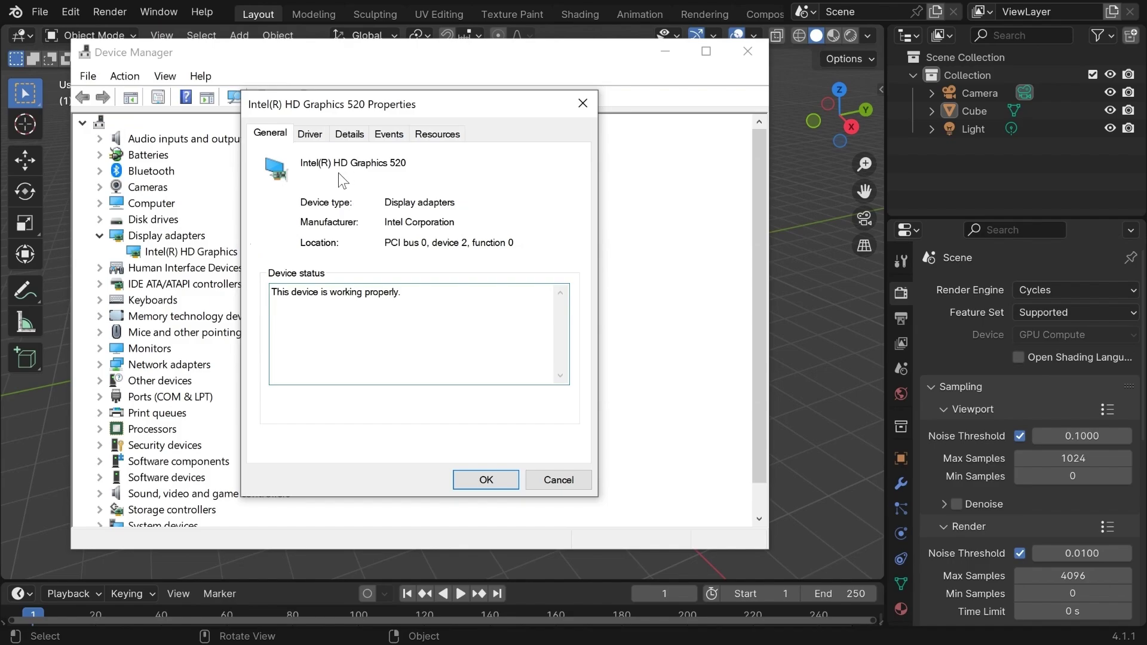
{"action": "left_click", "coordinate": [310, 135]}
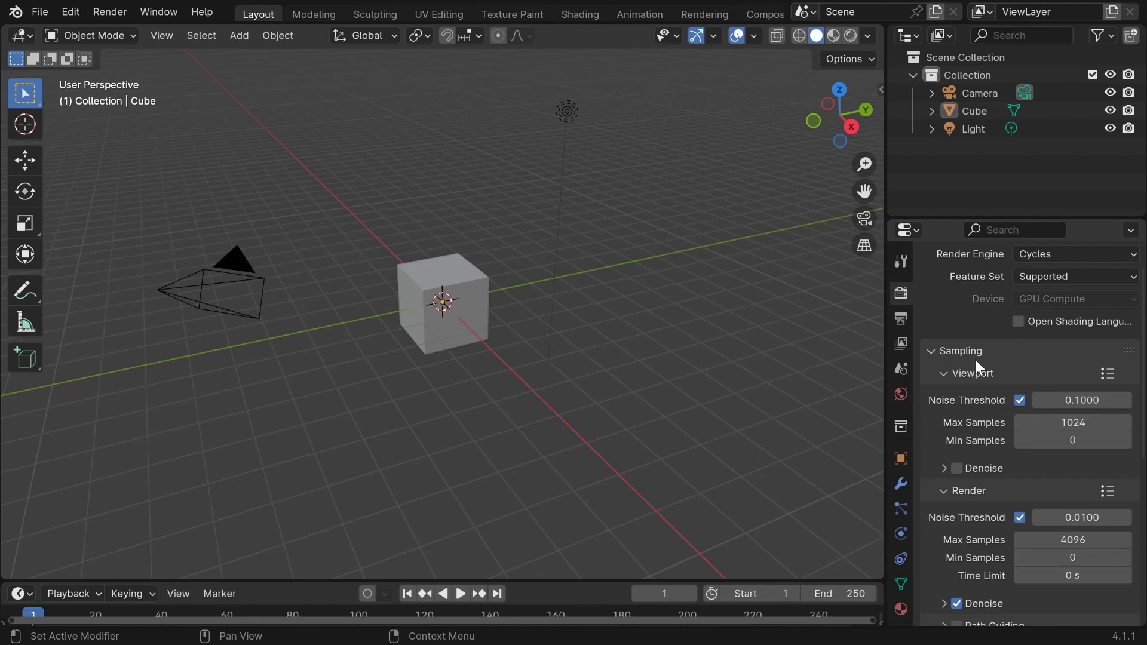
Collapse the viewport sampling settings, set the render noise threshold to 0.5 and enter a new maximum sample count.
{"action": "left_click", "coordinate": [976, 371]}
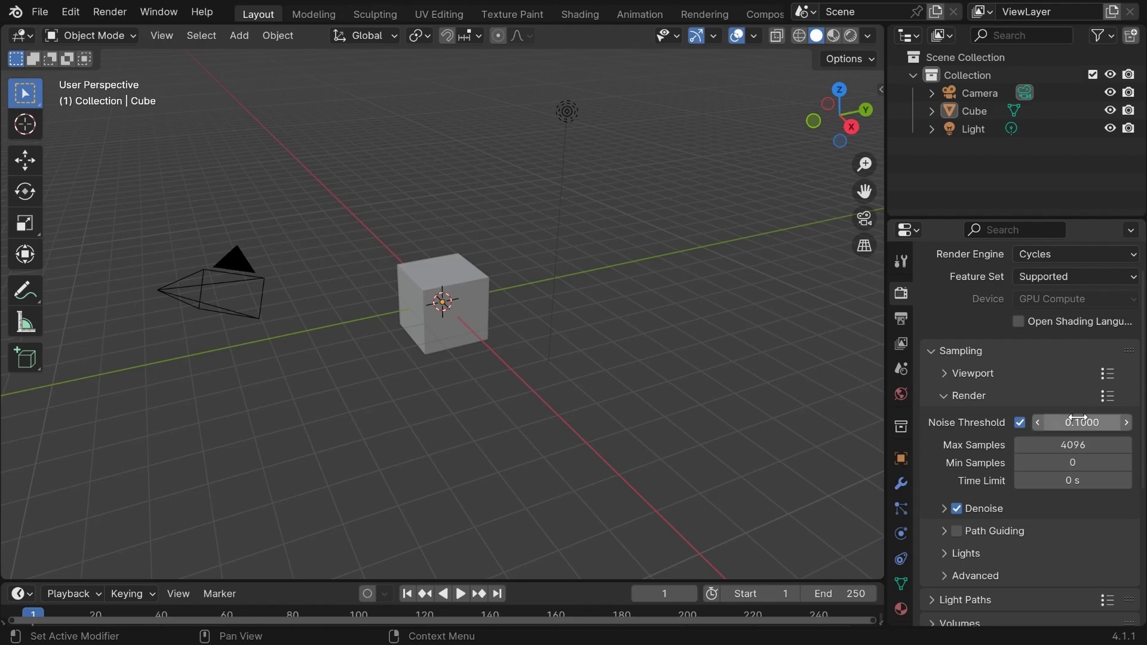
{"action": "scroll", "coordinate": [1079, 418], "scroll_direction": "down", "scroll_amount": 3}
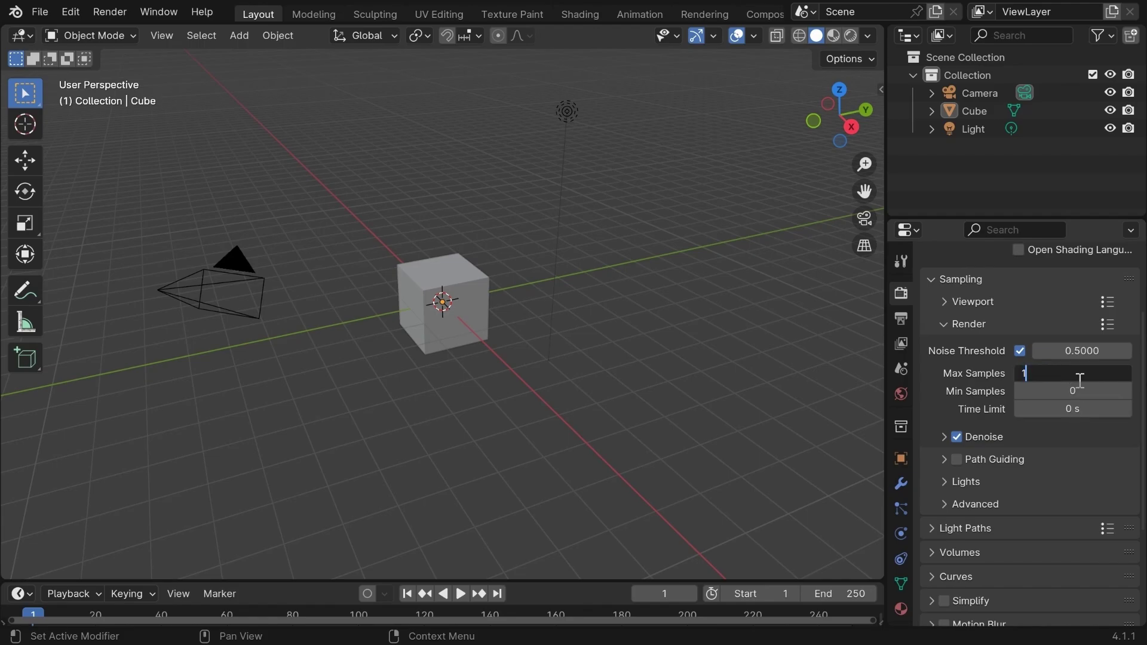
Set the total light path bounces to 8 and expand the Performance render settings.
{"action": "scroll", "coordinate": [1078, 383], "scroll_direction": "down", "scroll_amount": 7}
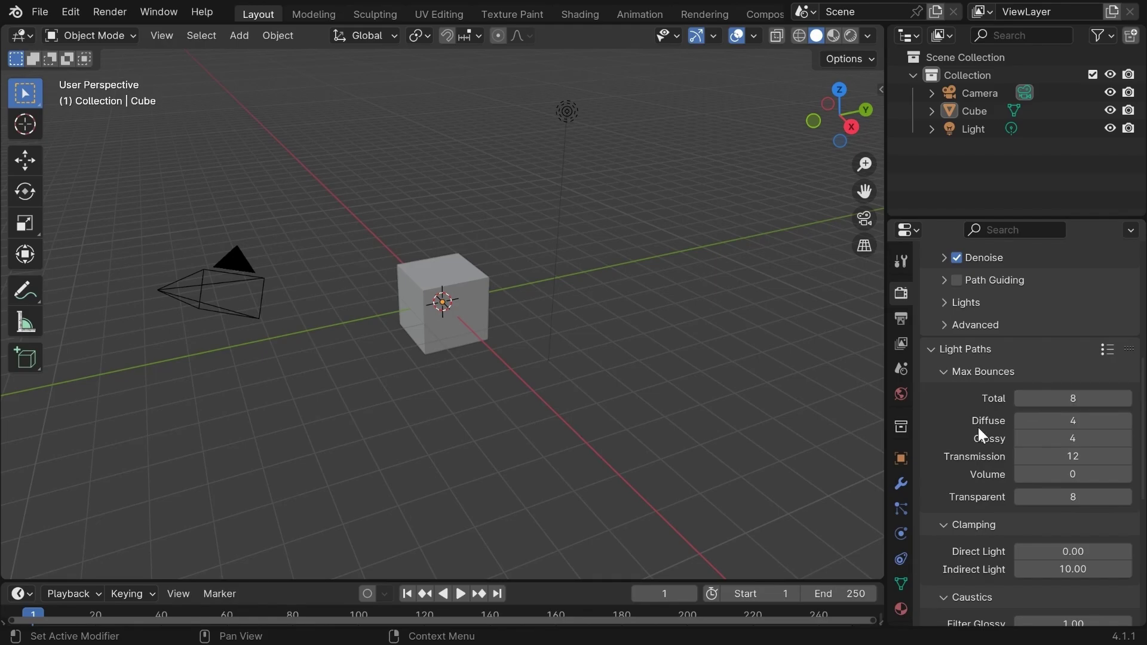
{"action": "scroll", "coordinate": [980, 429], "scroll_direction": "down", "scroll_amount": 12}
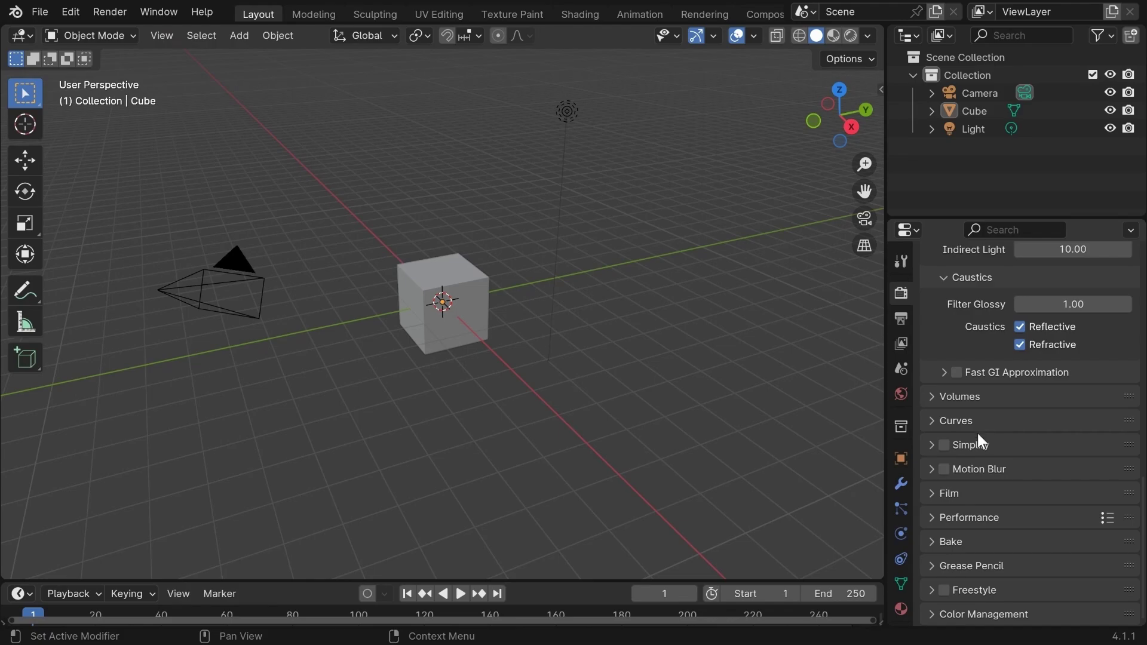
{"action": "left_click", "coordinate": [958, 514]}
{"action": "scroll", "coordinate": [963, 511], "scroll_direction": "down", "scroll_amount": 12}
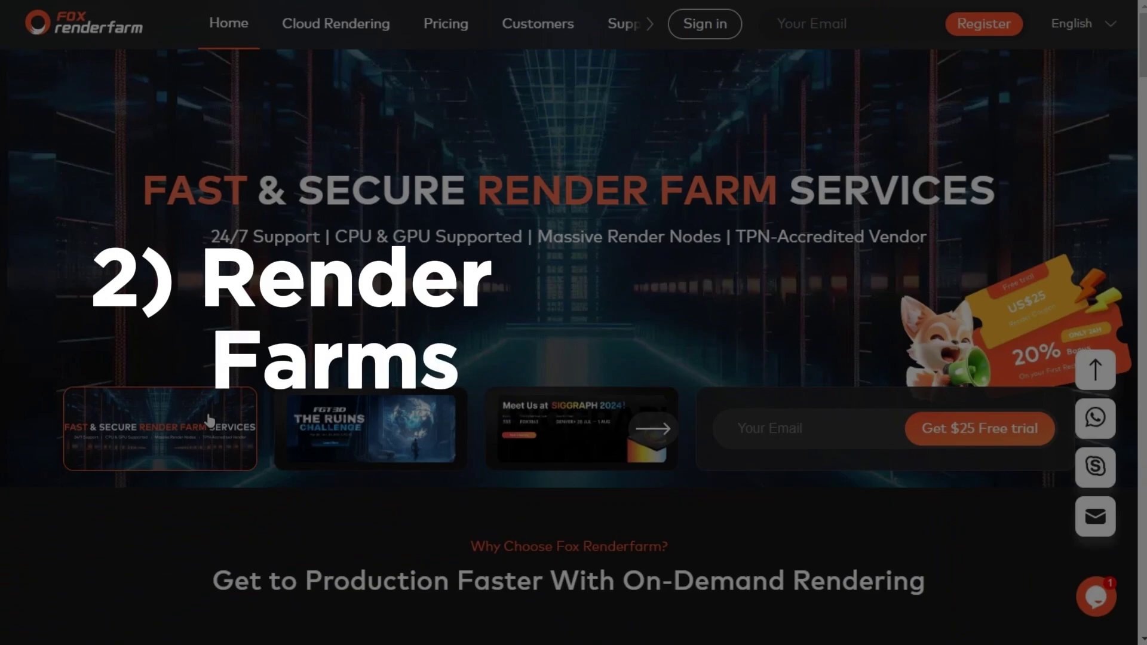
Switch to the Fox Renderfarm website and read its home page from the service features down to the testimonials.
{"action": "scroll", "coordinate": [112, 208], "scroll_direction": "down", "scroll_amount": 6}
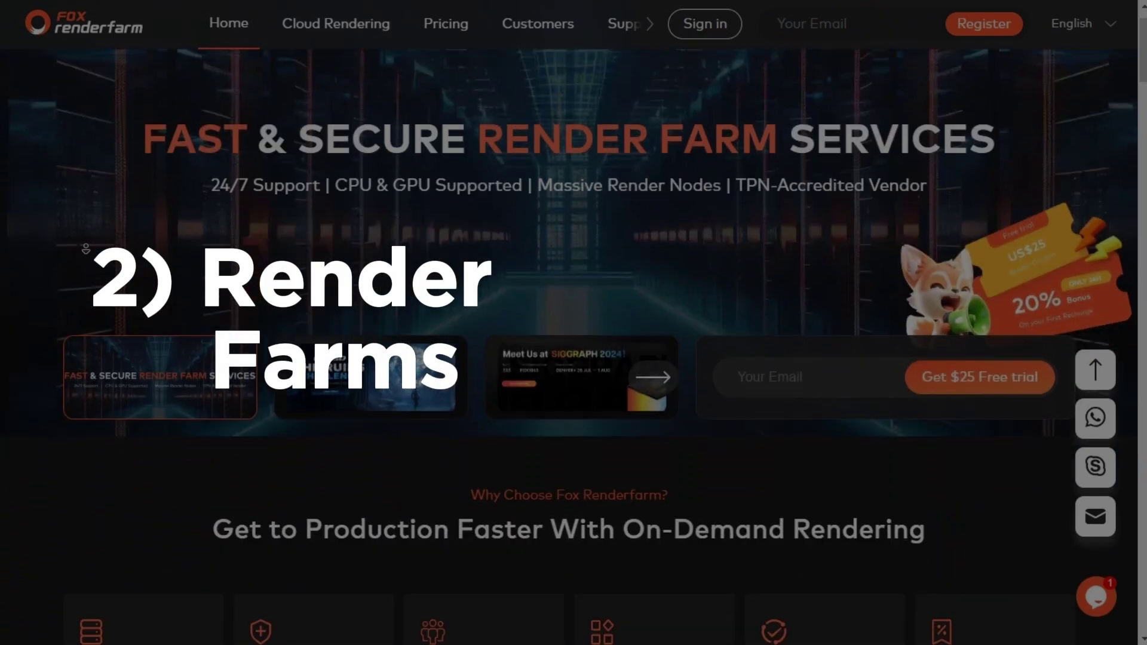
{"action": "scroll", "coordinate": [37, 267], "scroll_direction": "down", "scroll_amount": 11}
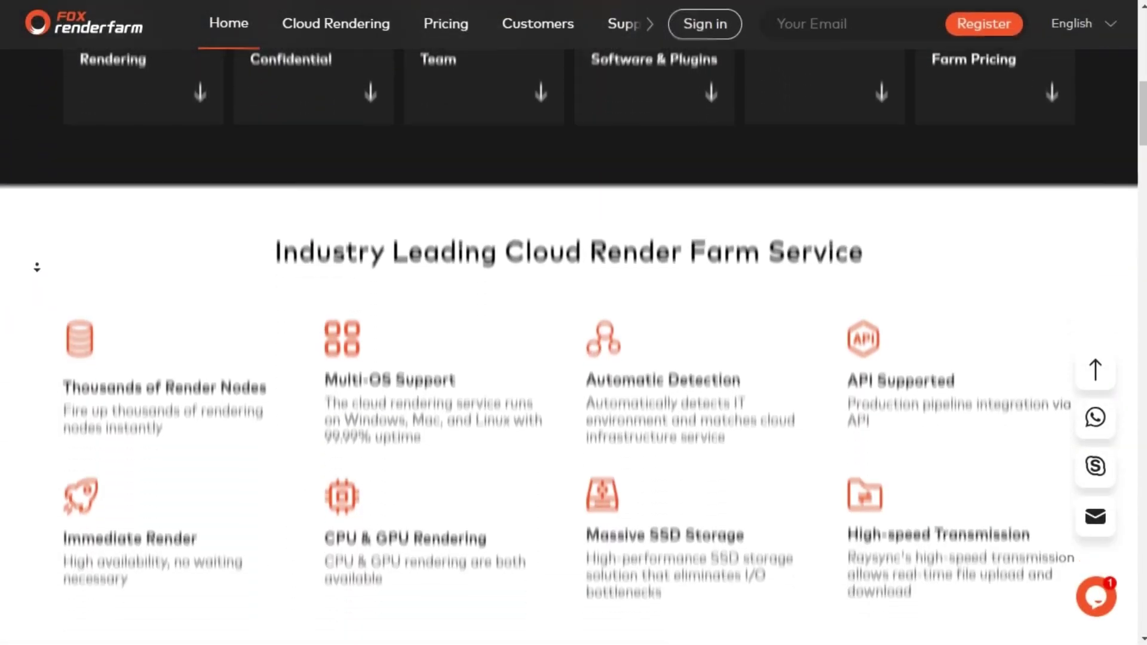
{"action": "scroll", "coordinate": [37, 267], "scroll_direction": "down", "scroll_amount": 11}
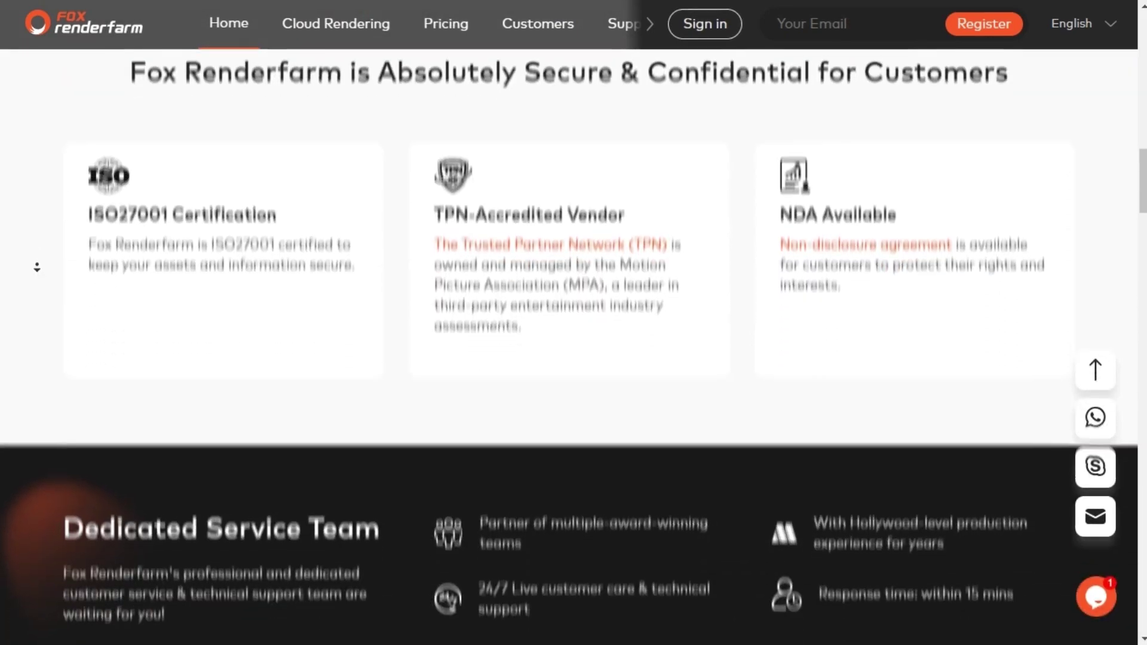
{"action": "scroll", "coordinate": [38, 267], "scroll_direction": "down", "scroll_amount": 11}
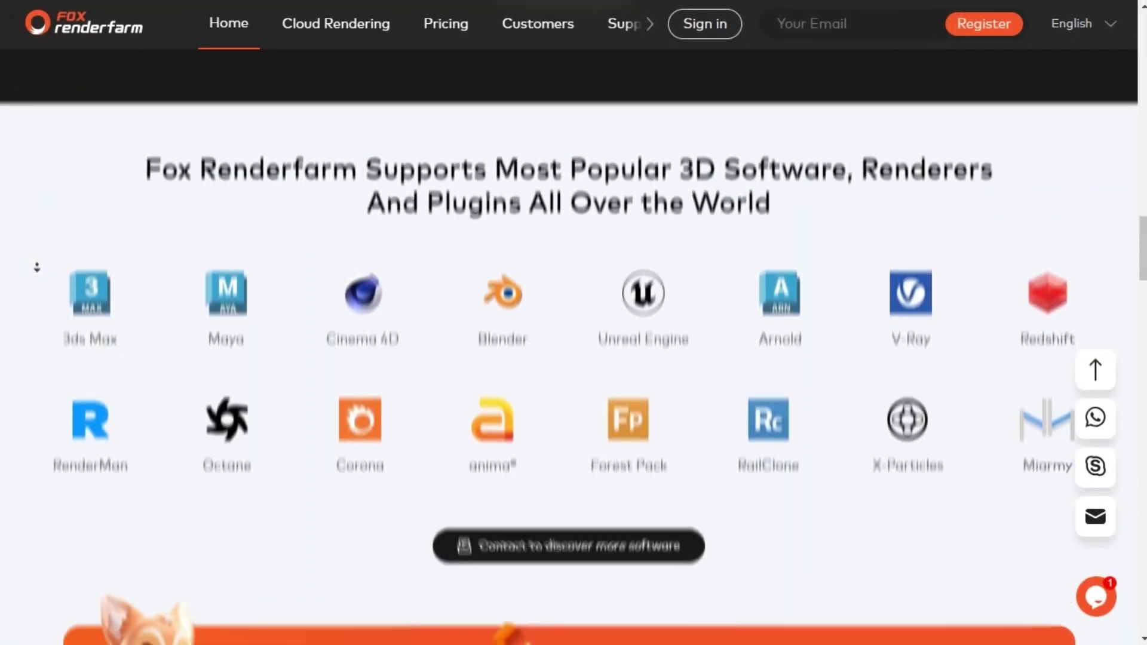
{"action": "scroll", "coordinate": [37, 267], "scroll_direction": "down", "scroll_amount": 11}
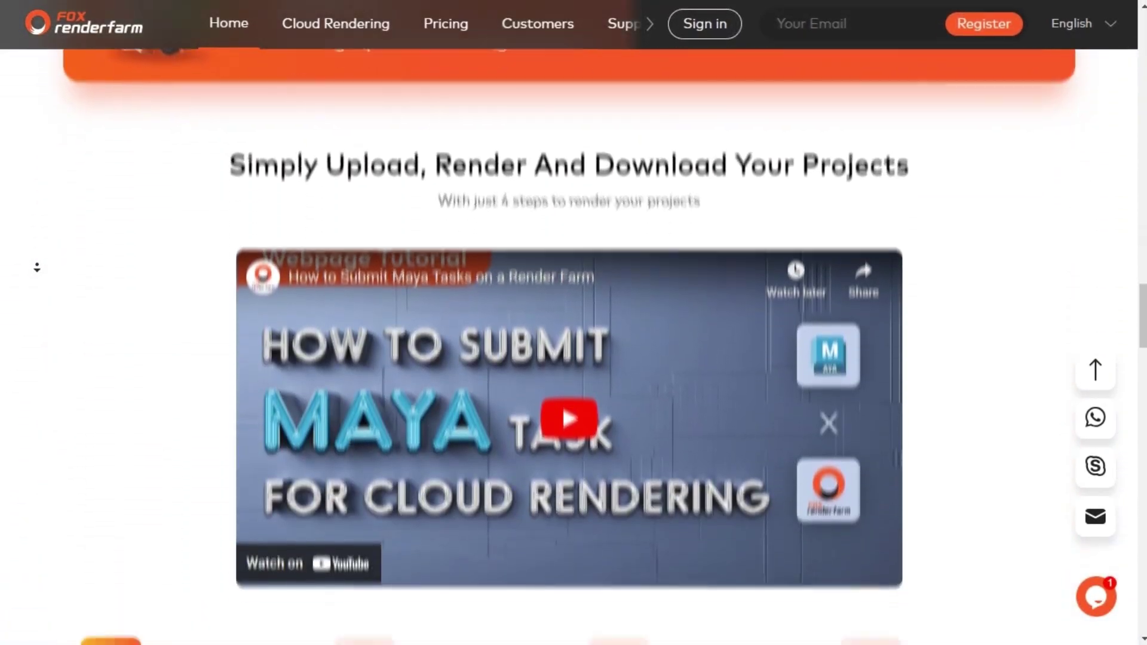
{"action": "scroll", "coordinate": [37, 267], "scroll_direction": "down", "scroll_amount": 11}
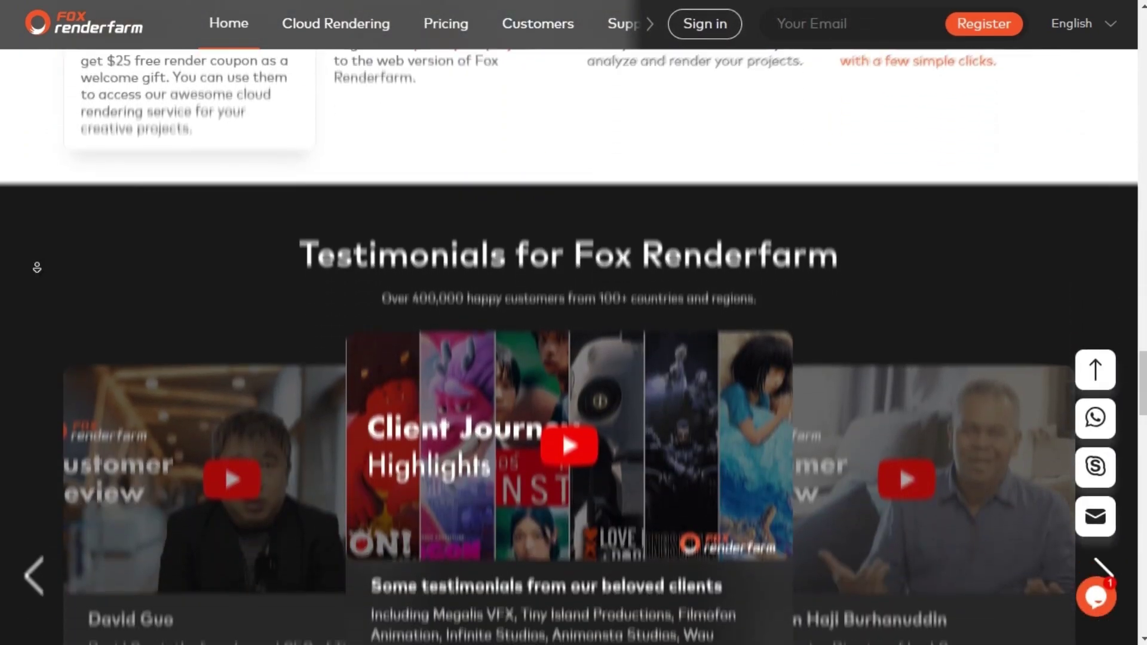
{"action": "scroll", "coordinate": [38, 267], "scroll_direction": "down", "scroll_amount": 4}
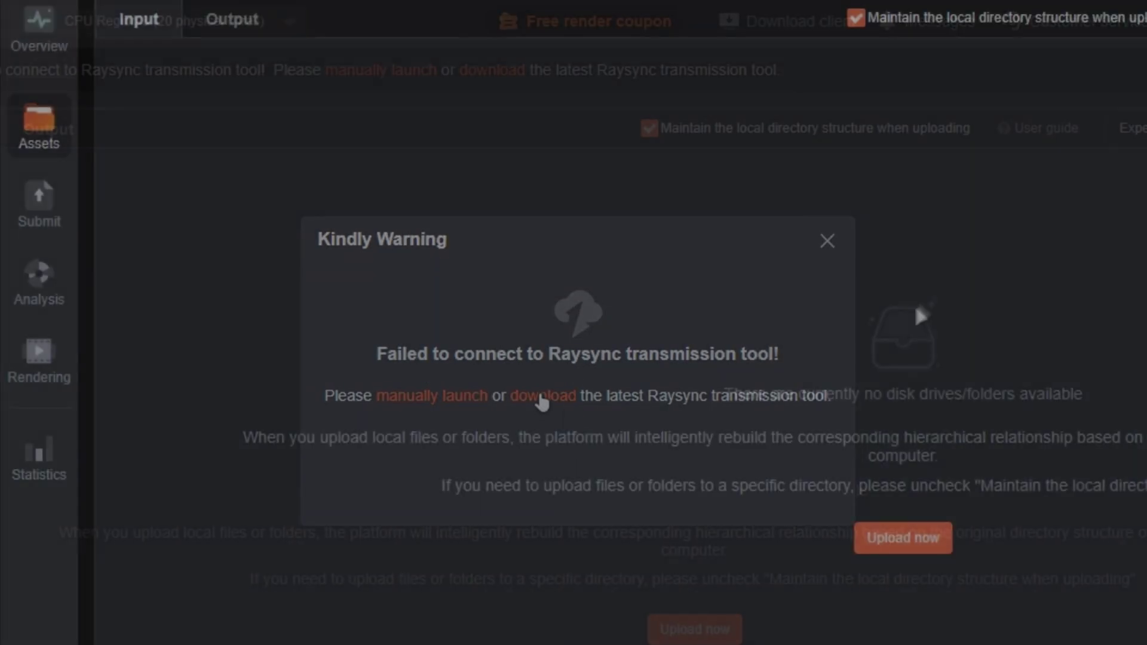
Download the latest Raysync transmission tool and start an upload of project files to the render farm assets.
{"action": "left_click", "coordinate": [543, 395]}
{"action": "left_click", "coordinate": [702, 631]}
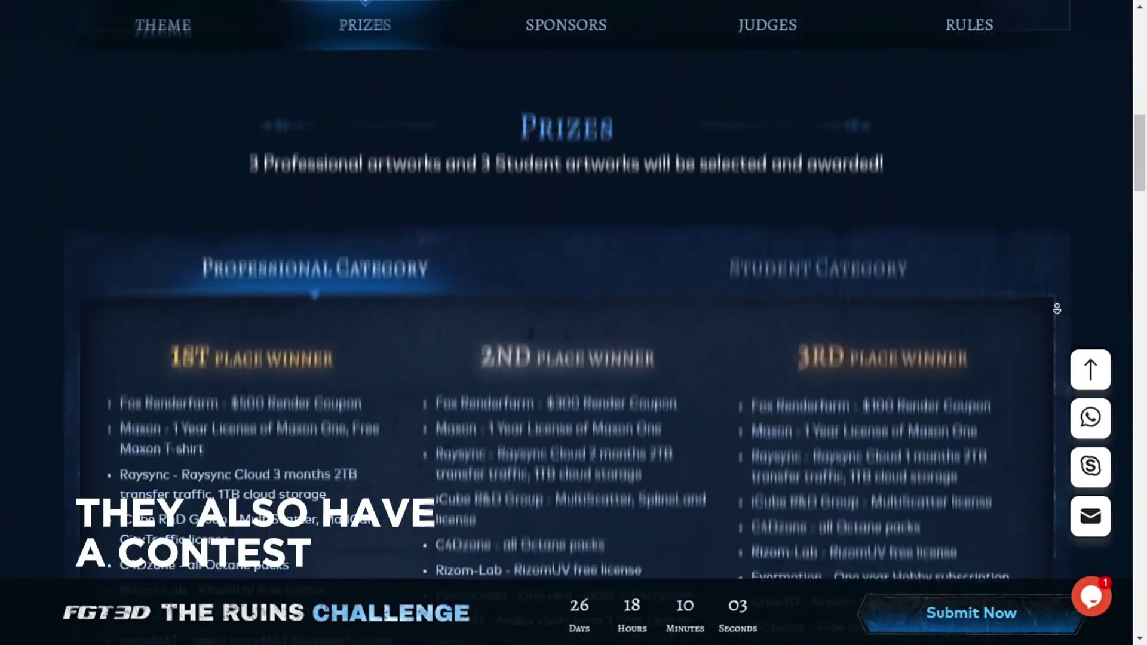
Read through the professional category prizes of the FGT3D The Ruins Challenge.
{"action": "scroll", "coordinate": [1057, 309], "scroll_direction": "down", "scroll_amount": 15}
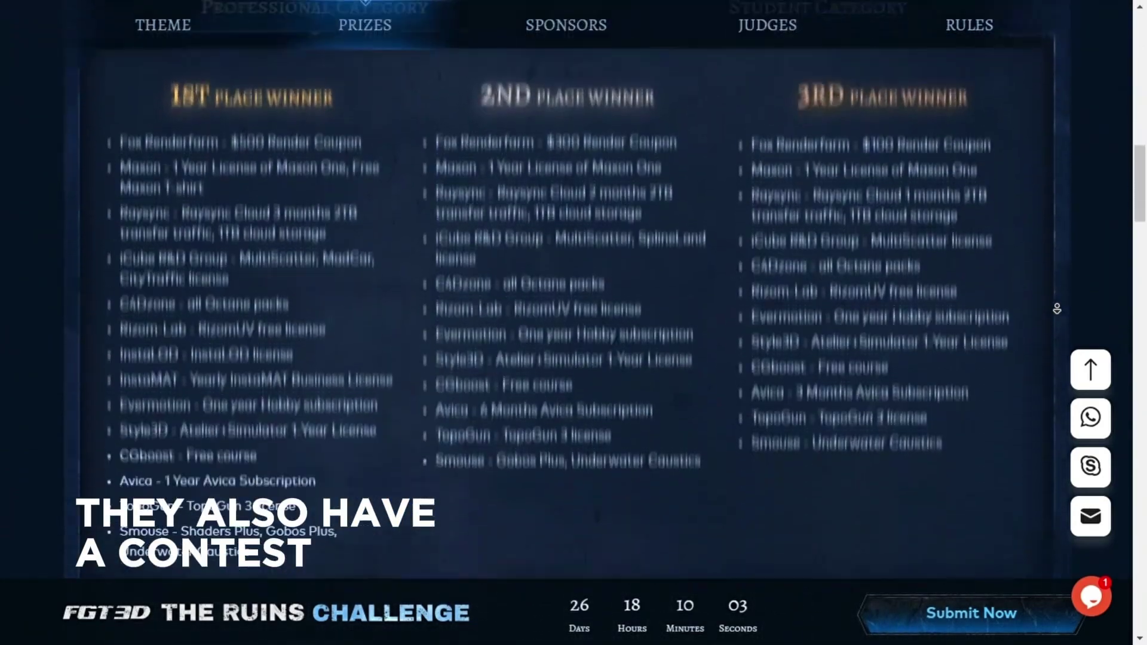
{"action": "scroll", "coordinate": [1028, 239], "scroll_direction": "up", "scroll_amount": 3}
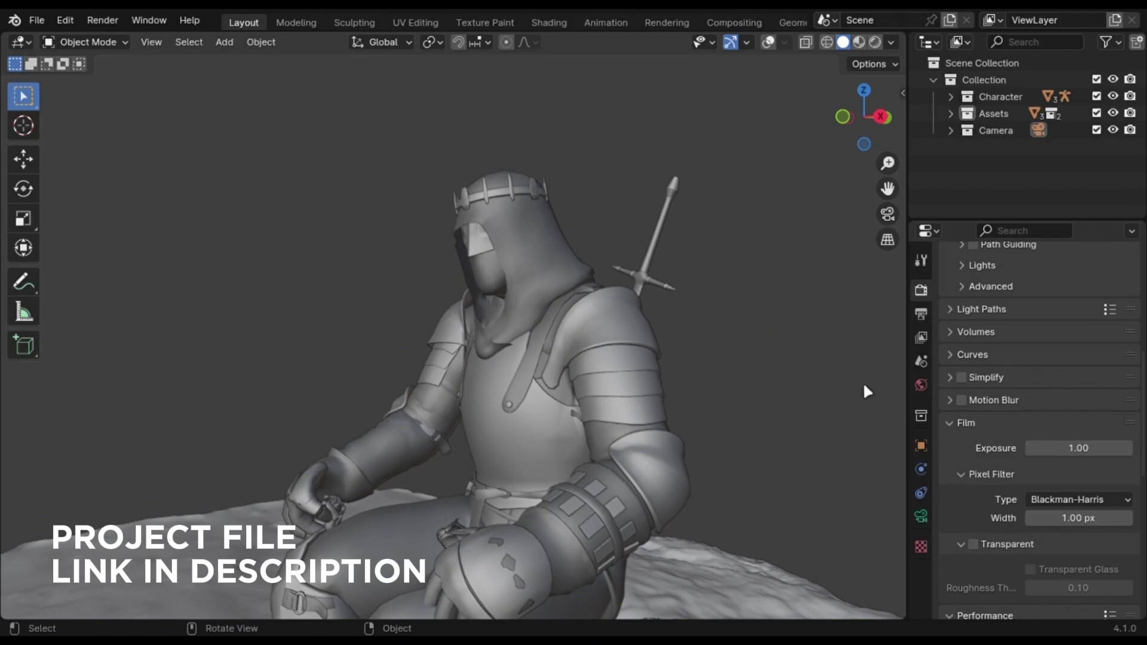
In the Blender knight scene, switch to the camera view and define a render region around the seated character.
{"action": "mouse_move", "coordinate": [763, 358]}
{"action": "middle_mouse_down"}
{"action": "mouse_move", "coordinate": [774, 341]}
{"action": "mouse_move", "coordinate": [835, 351]}
{"action": "mouse_move", "coordinate": [771, 354]}
{"action": "middle_mouse_up"}
{"action": "key", "text": "KP_0"}
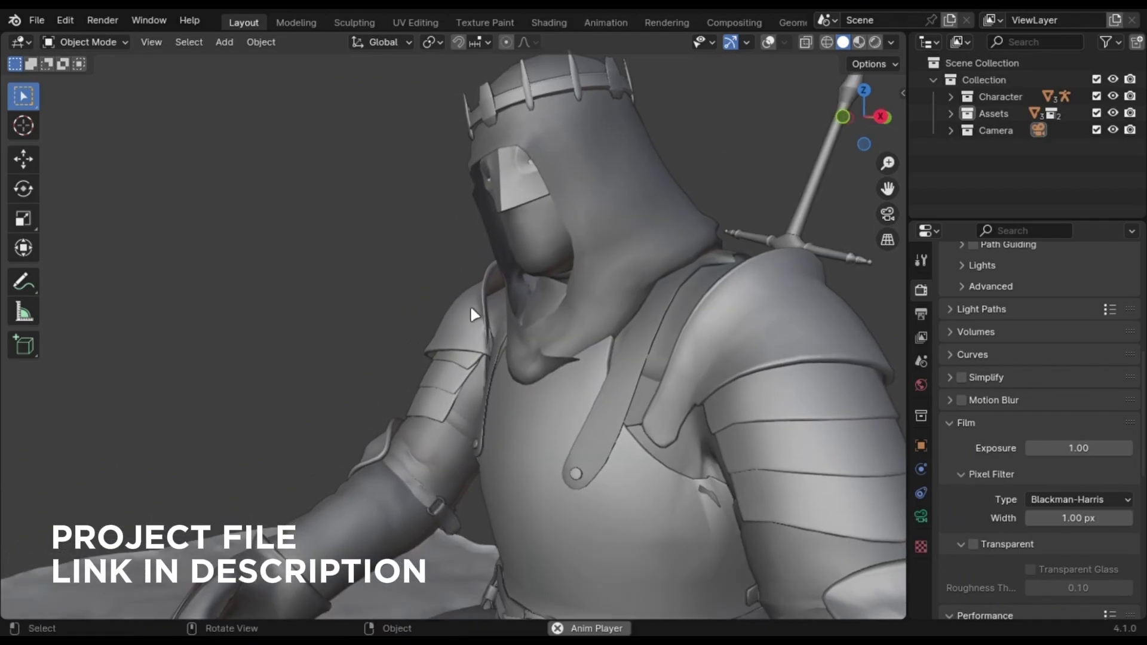
{"action": "scroll", "coordinate": [575, 324], "scroll_direction": "down", "scroll_amount": 3}
{"action": "key", "text": "KP_0"}
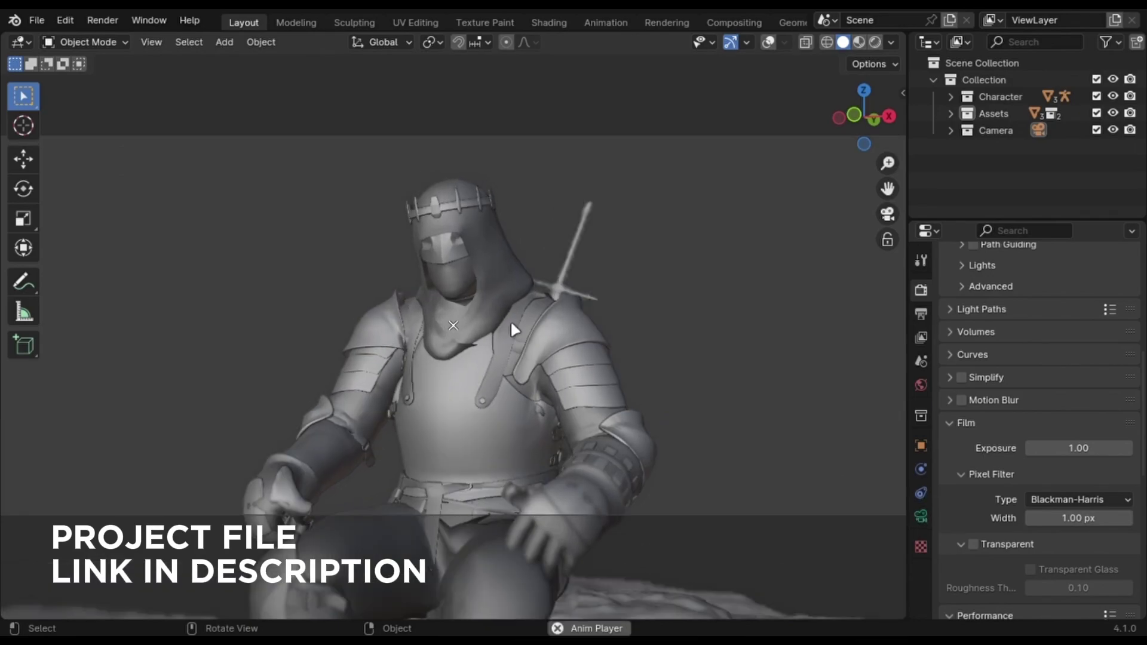
{"action": "key", "text": "shift+b"}
{"action": "left_click_drag", "start_coordinate": [210, 113], "coordinate": [722, 592]}
{"action": "key", "text": "KP_0"}
Switch the viewport to rendered shading to preview the character inside the render region.
{"action": "key", "text": "z"}
{"action": "left_click", "coordinate": [649, 328]}
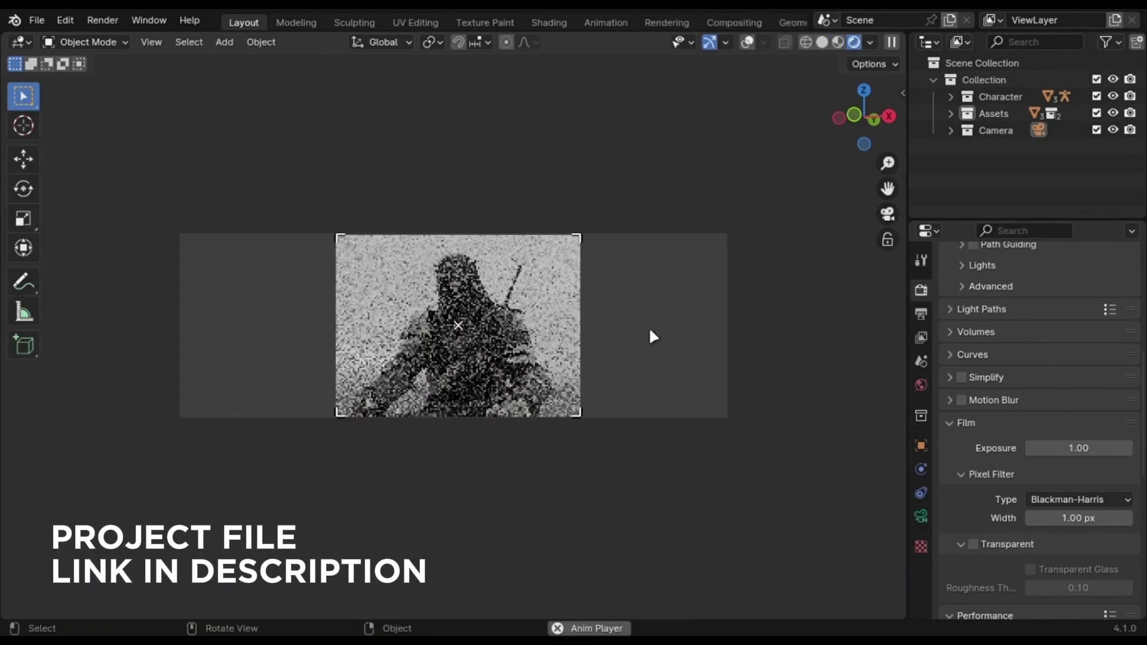
{"action": "scroll", "coordinate": [649, 327], "scroll_direction": "down", "scroll_amount": 2}
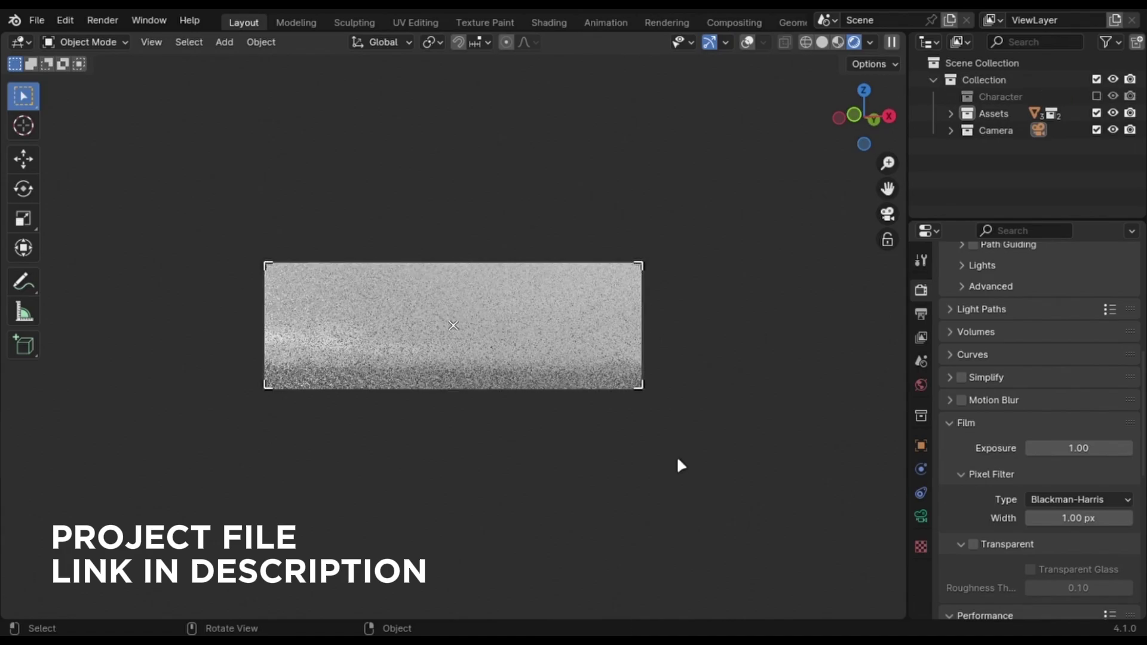
Include the Character collection in the view layer again and set the output file format to PNG.
{"action": "left_click", "coordinate": [1097, 96]}
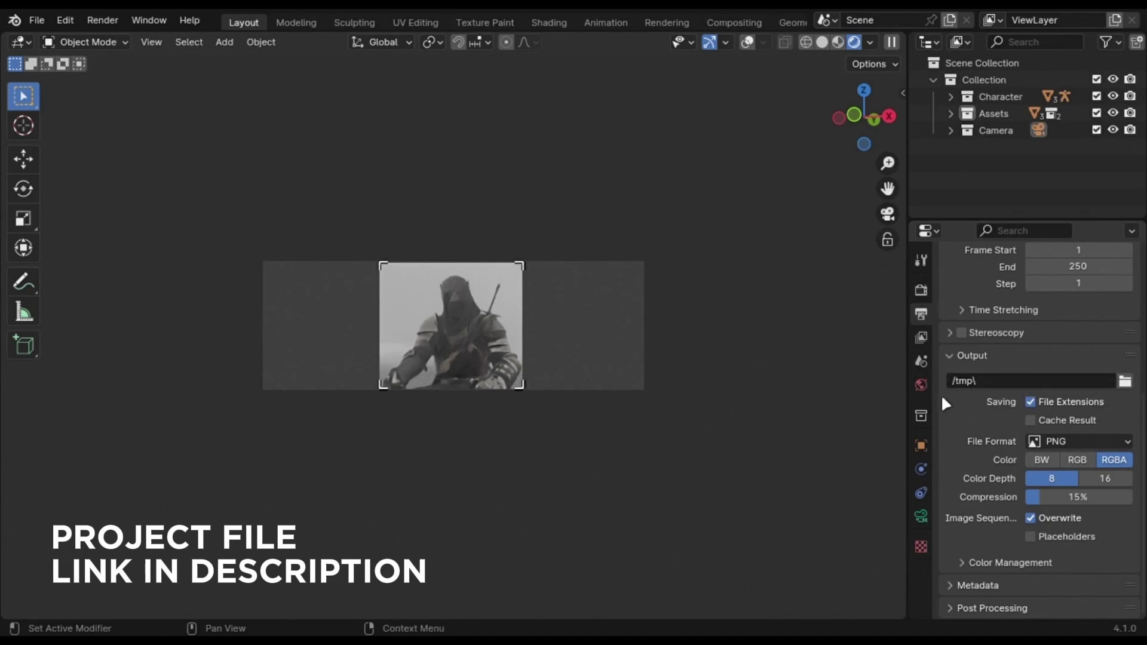
{"action": "left_click", "coordinate": [1057, 447]}
{"action": "left_click", "coordinate": [1057, 448]}
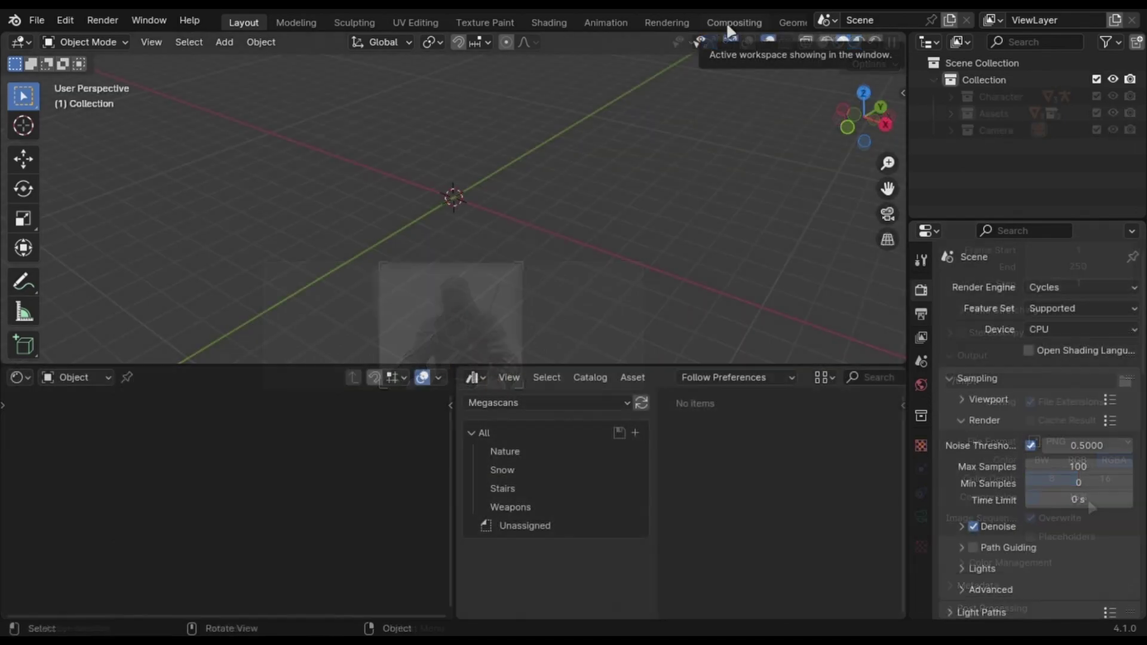
Enable compositing nodes for the scene and move the Character and Background image nodes farther from the Composite node.
{"action": "left_click", "coordinate": [731, 24]}
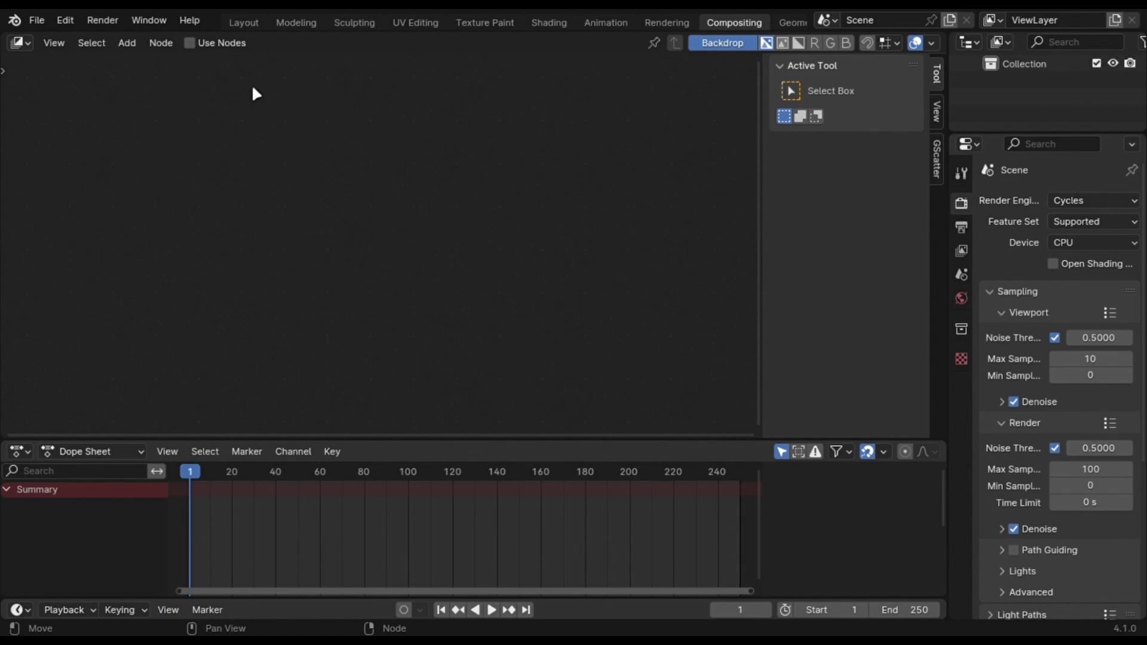
{"action": "left_click", "coordinate": [202, 43]}
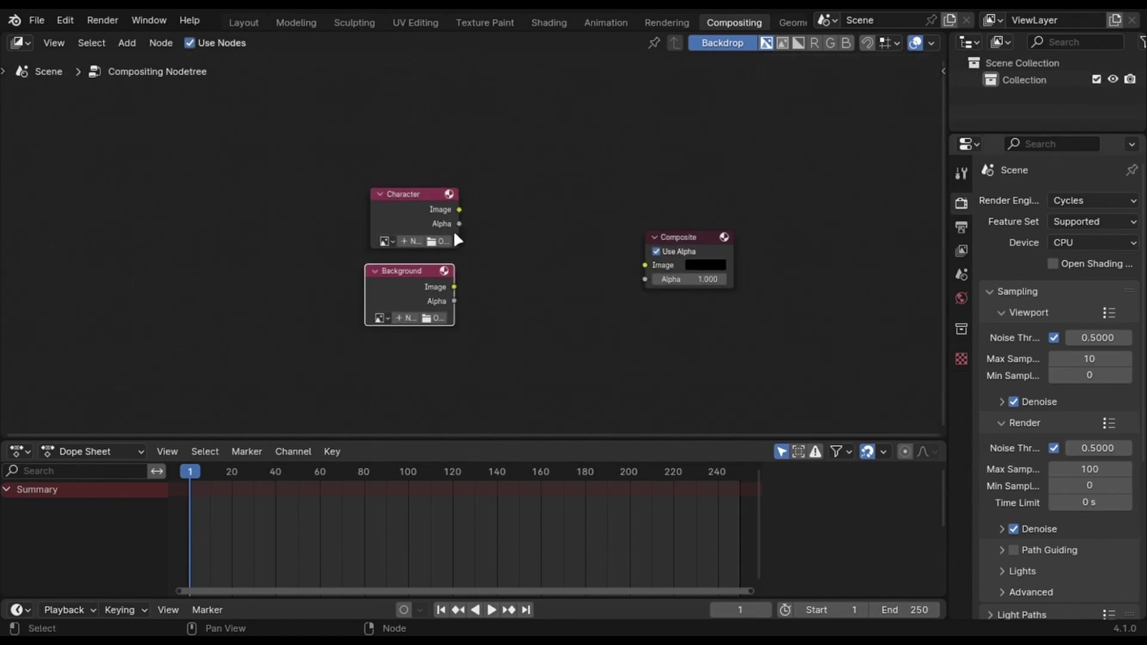
{"action": "left_click_drag", "start_coordinate": [458, 239], "coordinate": [399, 222]}
{"action": "left_click_drag", "start_coordinate": [389, 296], "coordinate": [333, 295]}
Add an Alpha Over node between the two image nodes and the Composite node.
{"action": "key", "text": "shift+a"}
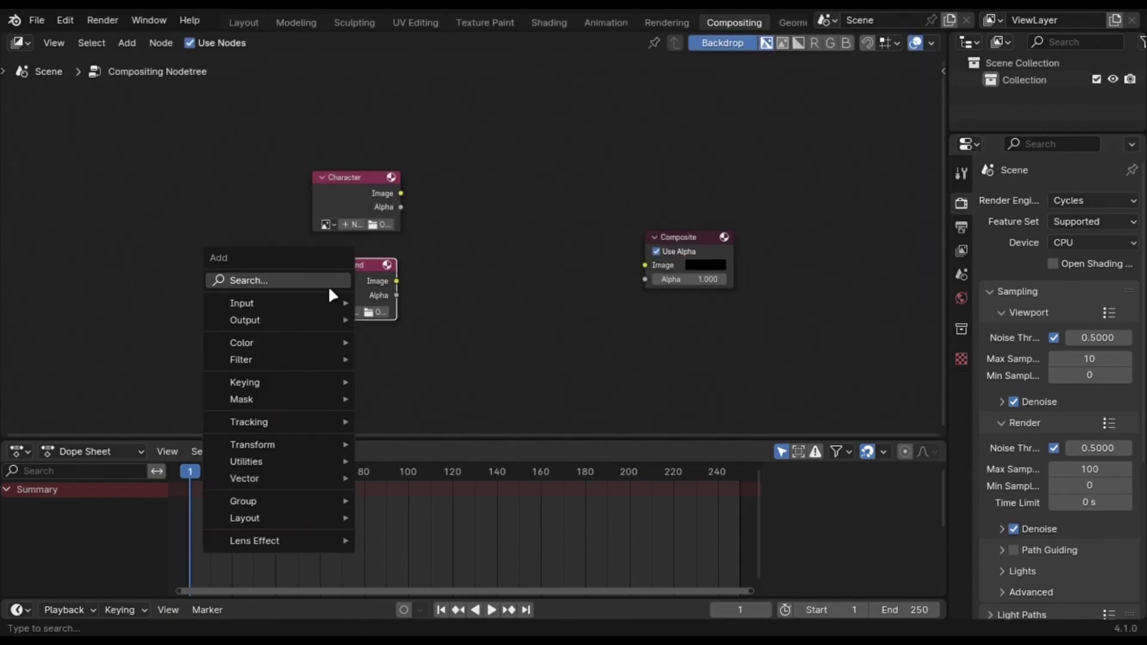
{"action": "type", "text": "alpha"}
{"action": "left_click", "coordinate": [406, 329]}
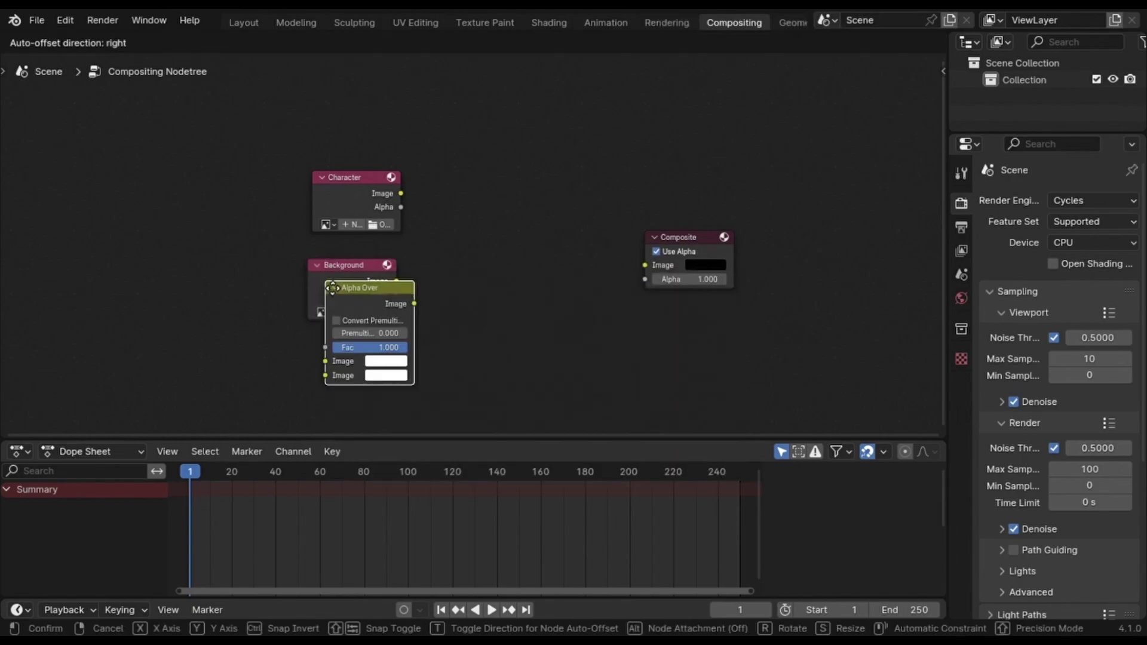
{"action": "left_click", "coordinate": [520, 254]}
Connect the Character and Background images to Alpha Over's first and second Image inputs, and its output to the Composite Image input.
{"action": "left_click_drag", "start_coordinate": [401, 194], "coordinate": [434, 287]}
{"action": "left_click_drag", "start_coordinate": [396, 281], "coordinate": [439, 308]}
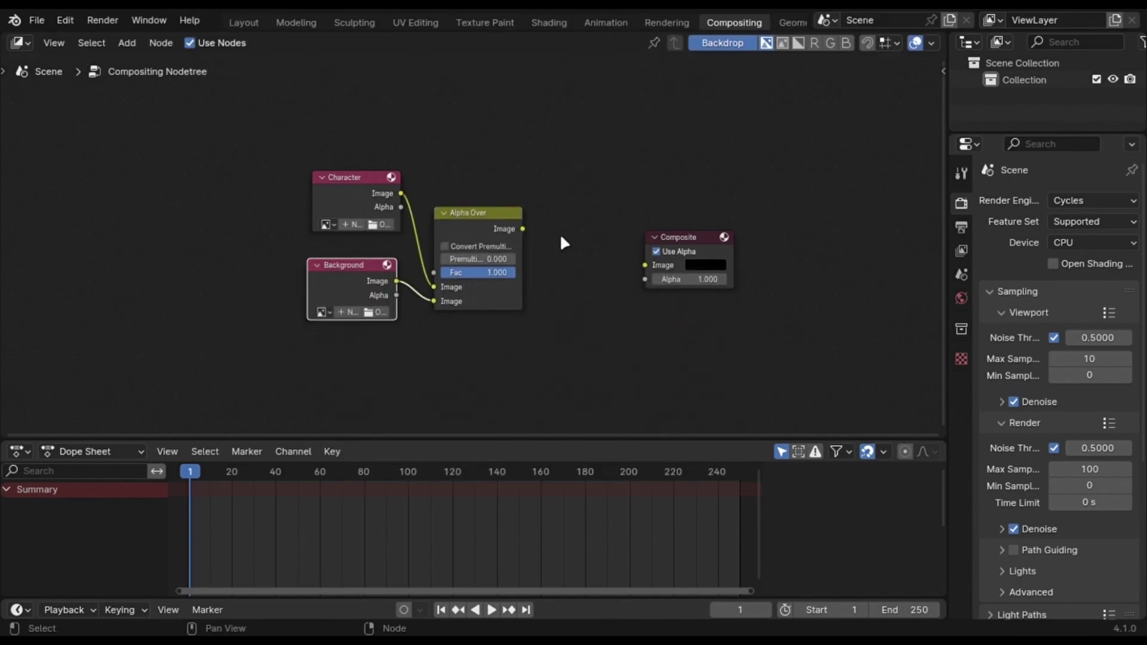
{"action": "left_click_drag", "start_coordinate": [523, 229], "coordinate": [654, 162]}
{"action": "left_click_drag", "start_coordinate": [648, 269], "coordinate": [648, 269]}
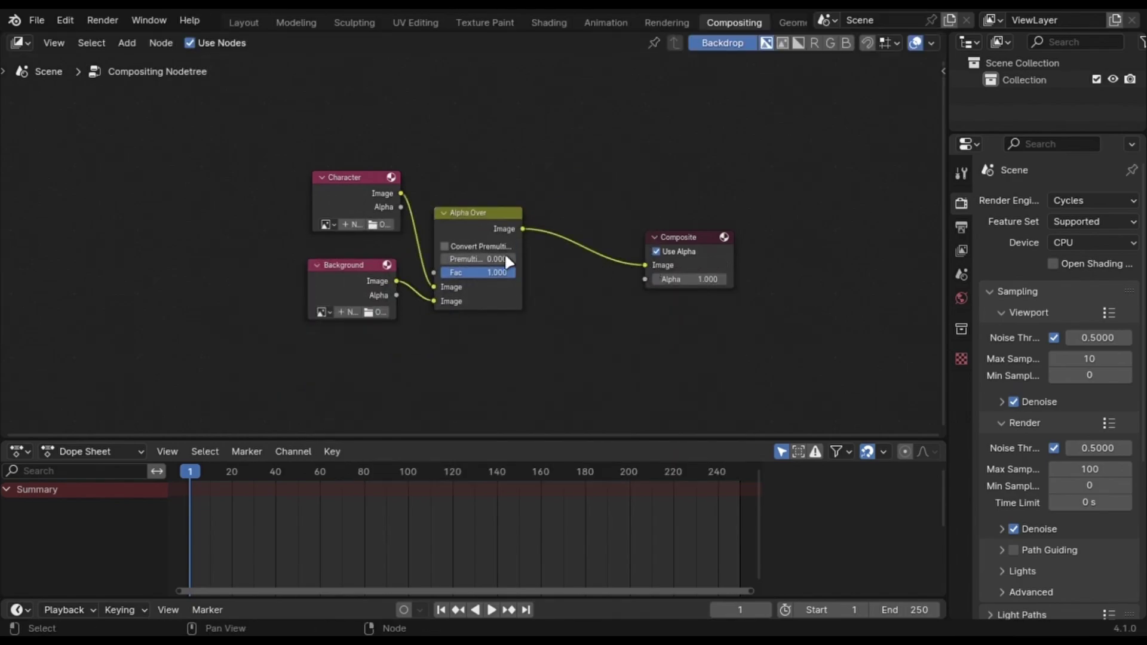
{"action": "left_click_drag", "start_coordinate": [482, 223], "coordinate": [520, 217]}
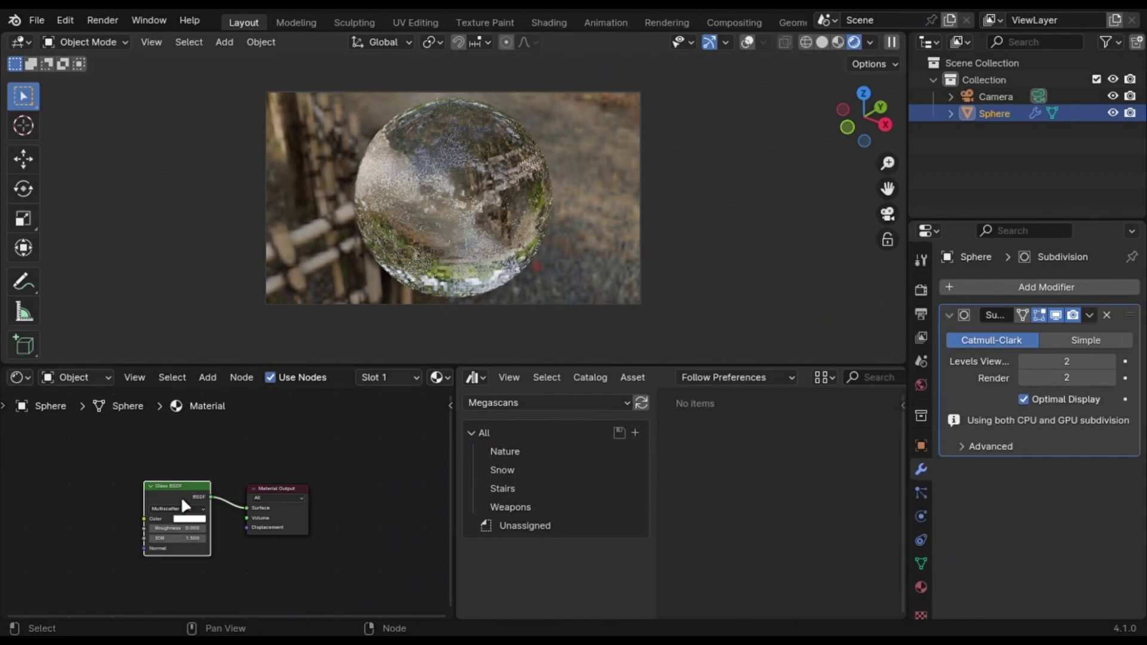
Move the sphere's Glass BSDF node farther from the Material Output and search the addable nodes for "mix".
{"action": "middle_click_drag", "start_coordinate": [184, 507], "coordinate": [294, 508]}
{"action": "left_click_drag", "start_coordinate": [294, 508], "coordinate": [128, 490]}
{"action": "key", "text": "shift+a"}
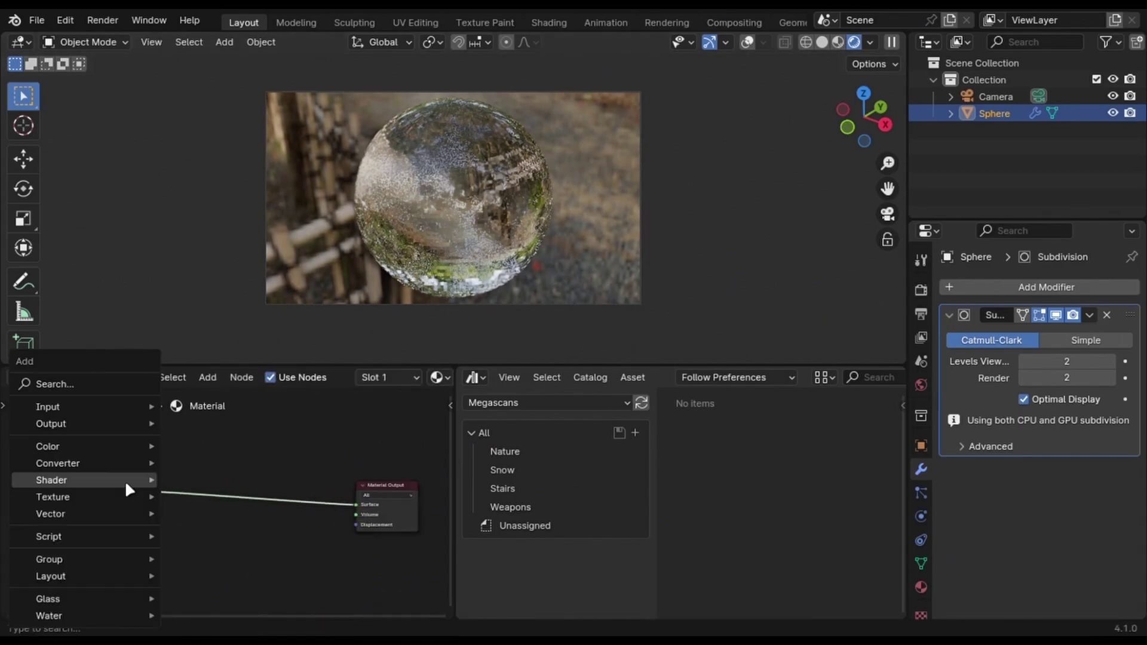
{"action": "type", "text": "mix"}
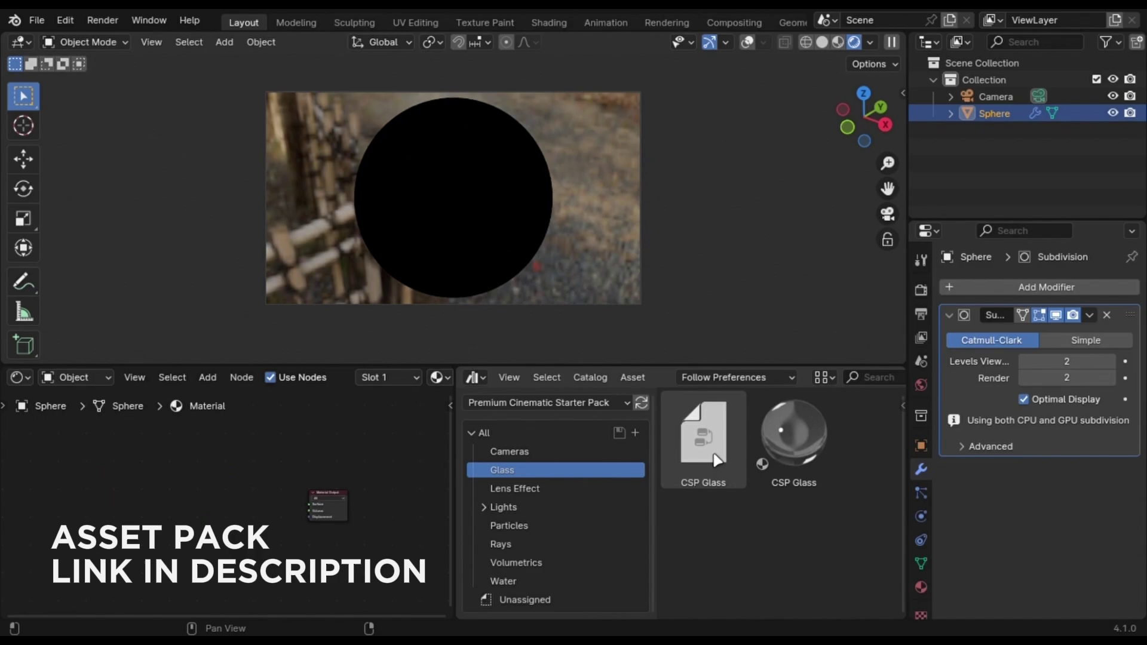
Add the CSP Glass node group asset to the sphere's material and connect its Shader output to the Material Output's Surface.
{"action": "left_click_drag", "start_coordinate": [703, 439], "coordinate": [238, 500]}
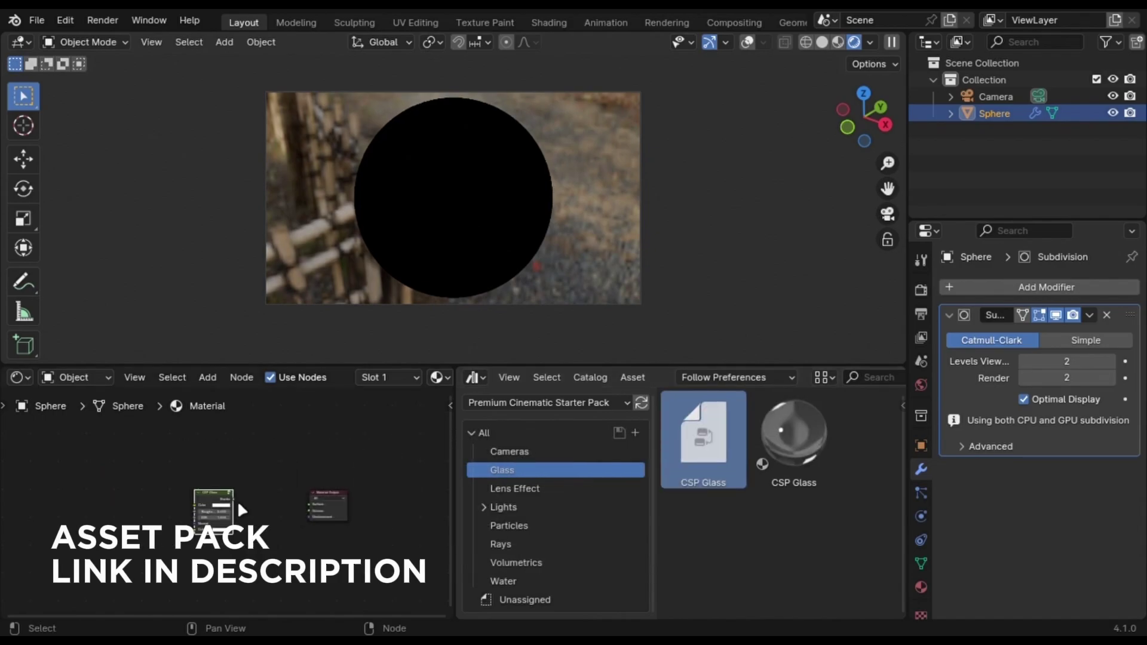
{"action": "scroll", "coordinate": [238, 500], "scroll_direction": "up", "scroll_amount": 4}
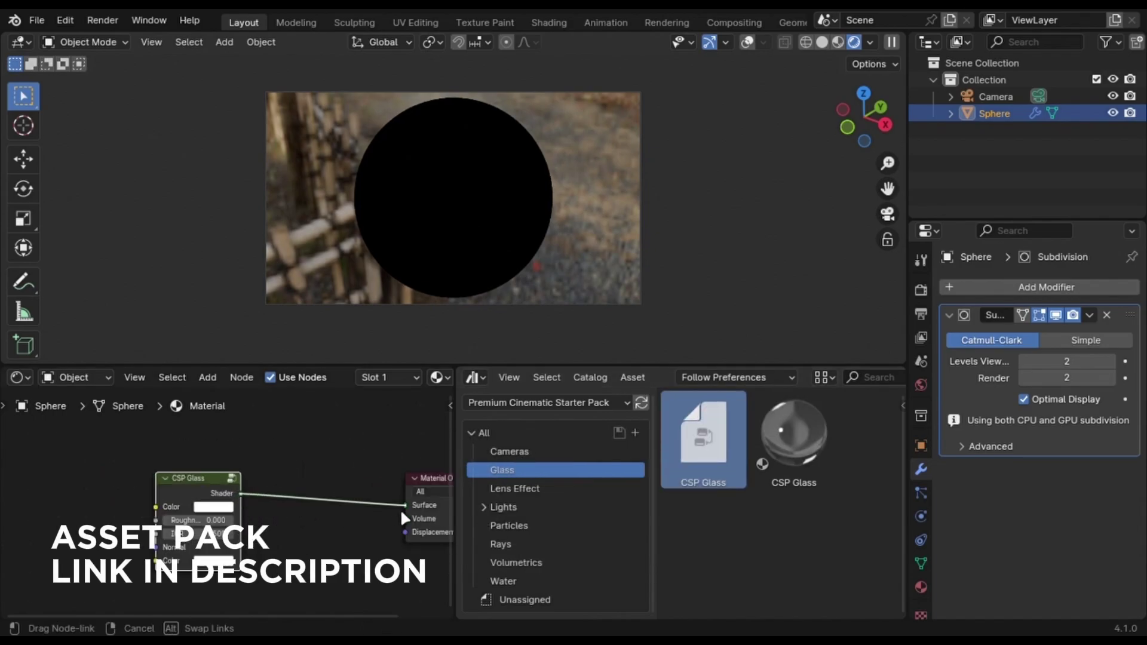
{"action": "left_click_drag", "start_coordinate": [400, 508], "coordinate": [405, 506]}
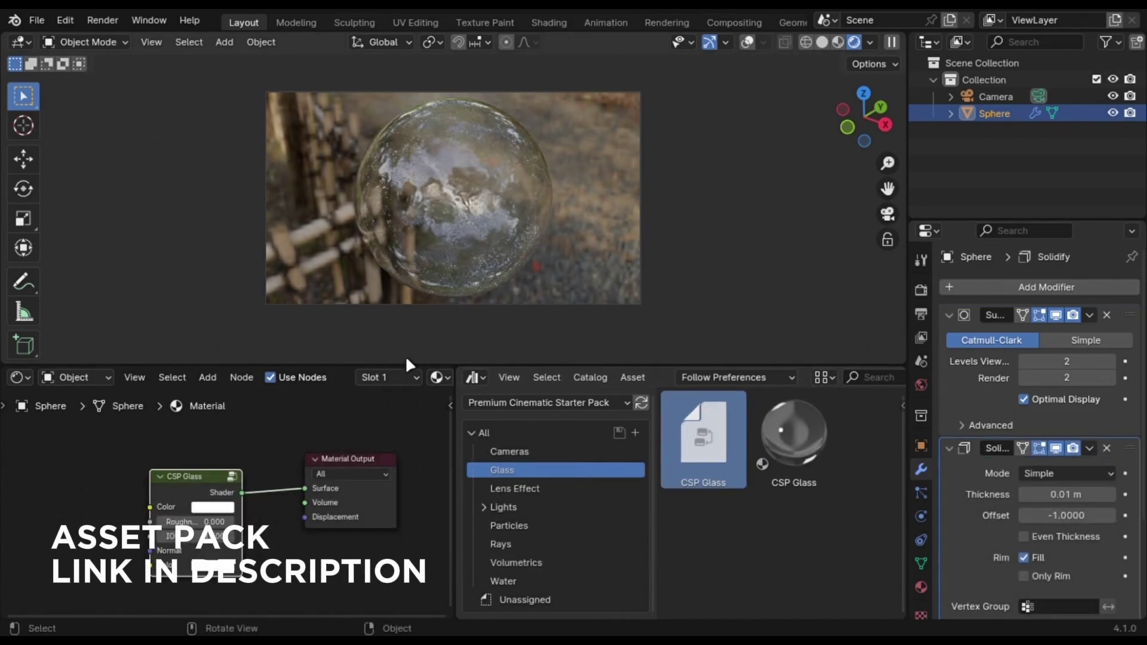
{"action": "scroll", "coordinate": [292, 518], "scroll_direction": "up", "scroll_amount": 3}
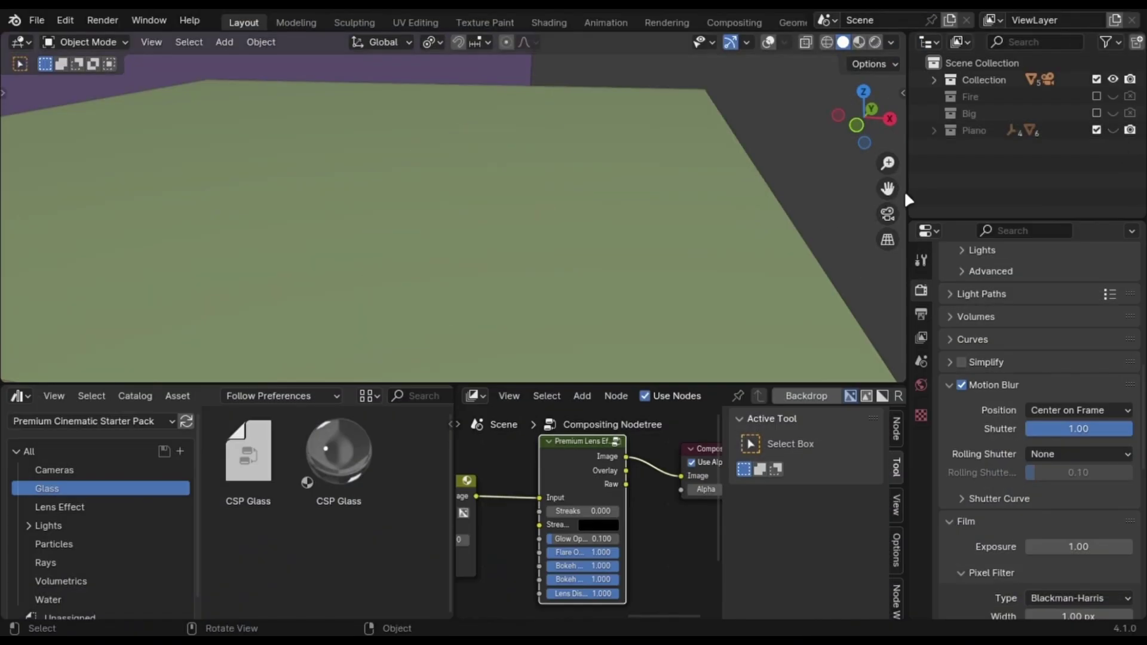
Widen the outliner and properties area and unhide the Piano collection in the viewport.
{"action": "left_click_drag", "start_coordinate": [909, 200], "coordinate": [828, 200]}
{"action": "left_click", "coordinate": [1114, 129]}
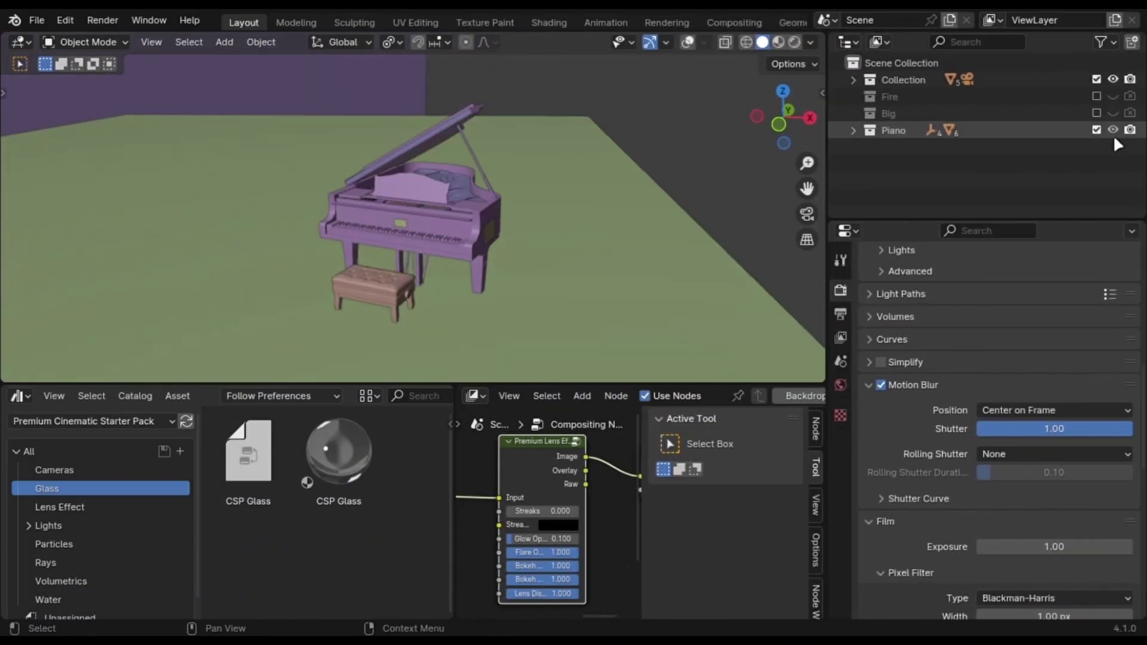
Try excluding the Piano collection from the view layer and include it again.
{"action": "left_click", "coordinate": [1096, 130]}
{"action": "middle_click_drag", "start_coordinate": [747, 227], "coordinate": [780, 228]}
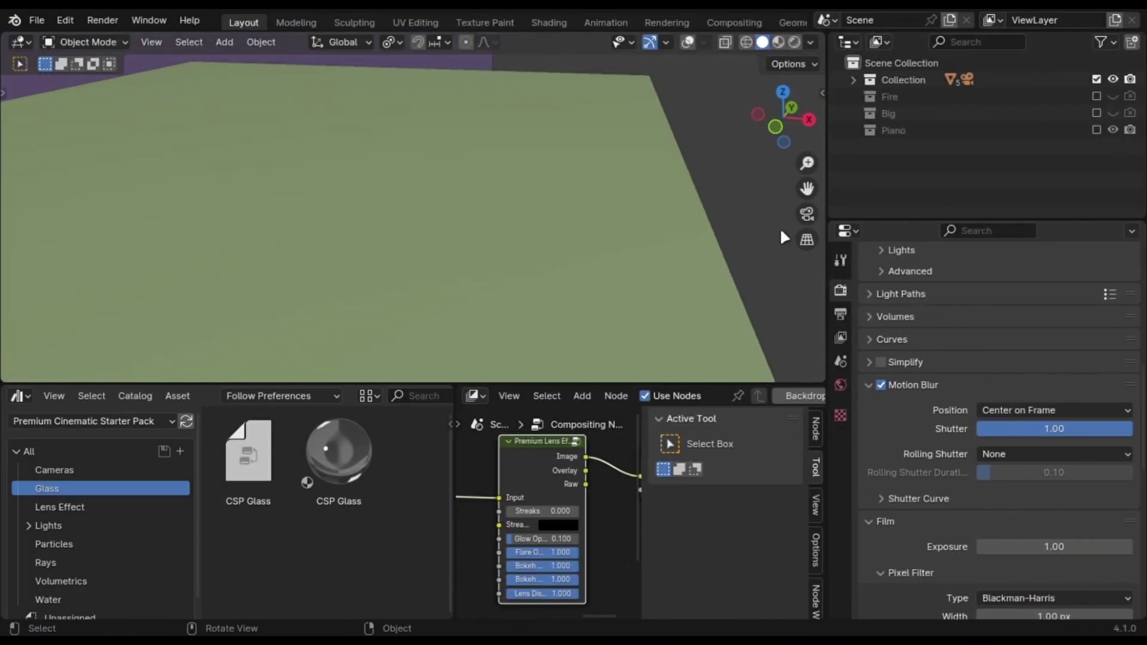
{"action": "left_click", "coordinate": [1097, 129]}
Show the Disable in Viewports toggles in the outliner and disable the Piano collection in viewports.
{"action": "left_click", "coordinate": [1112, 43]}
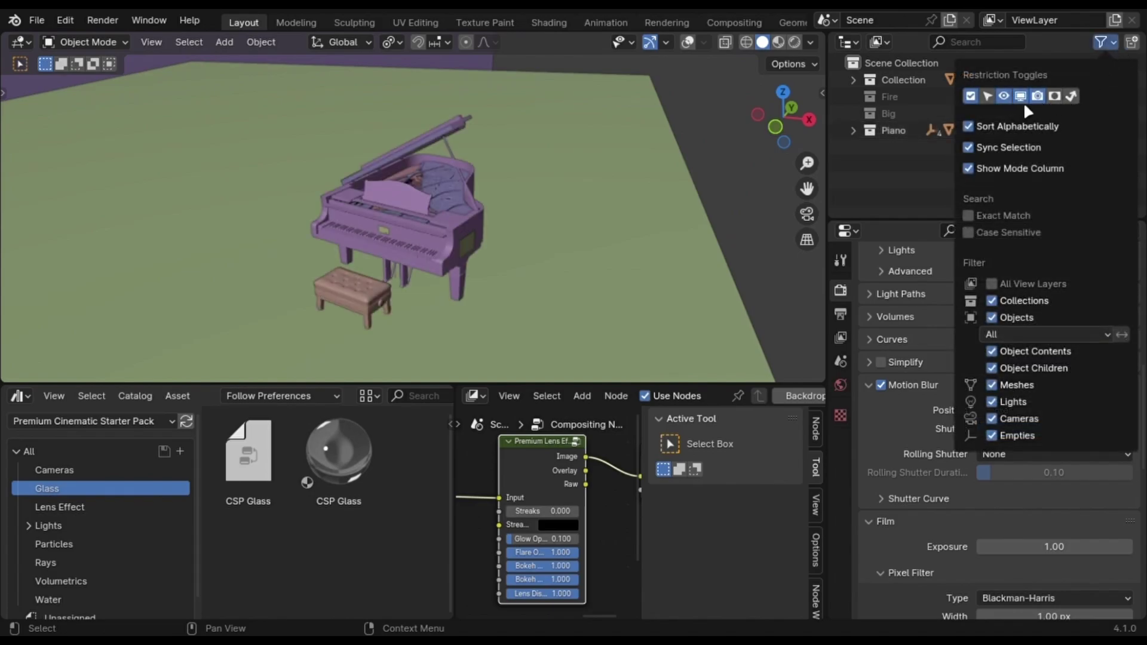
{"action": "left_click", "coordinate": [1113, 131]}
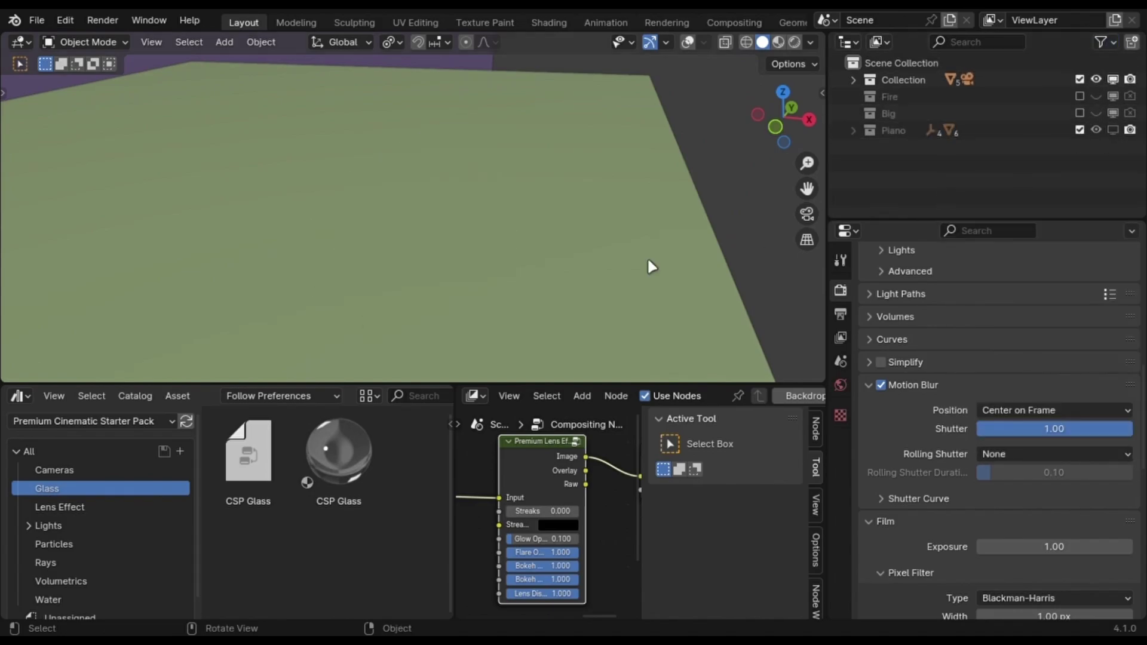
{"action": "middle_click_drag", "start_coordinate": [651, 266], "coordinate": [542, 306]}
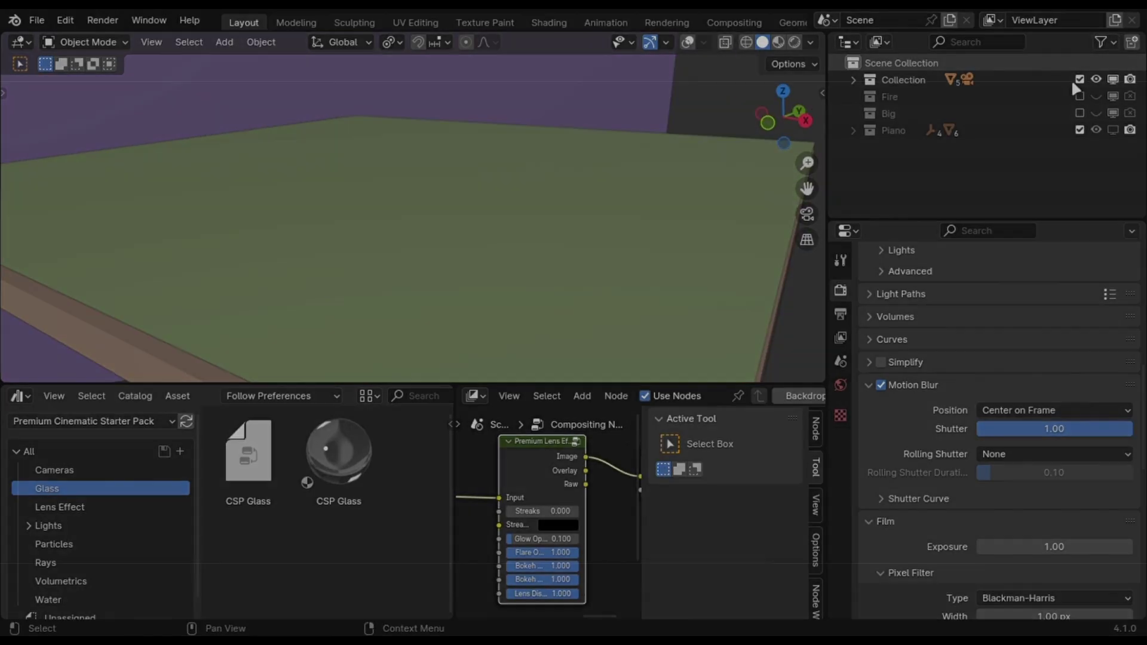